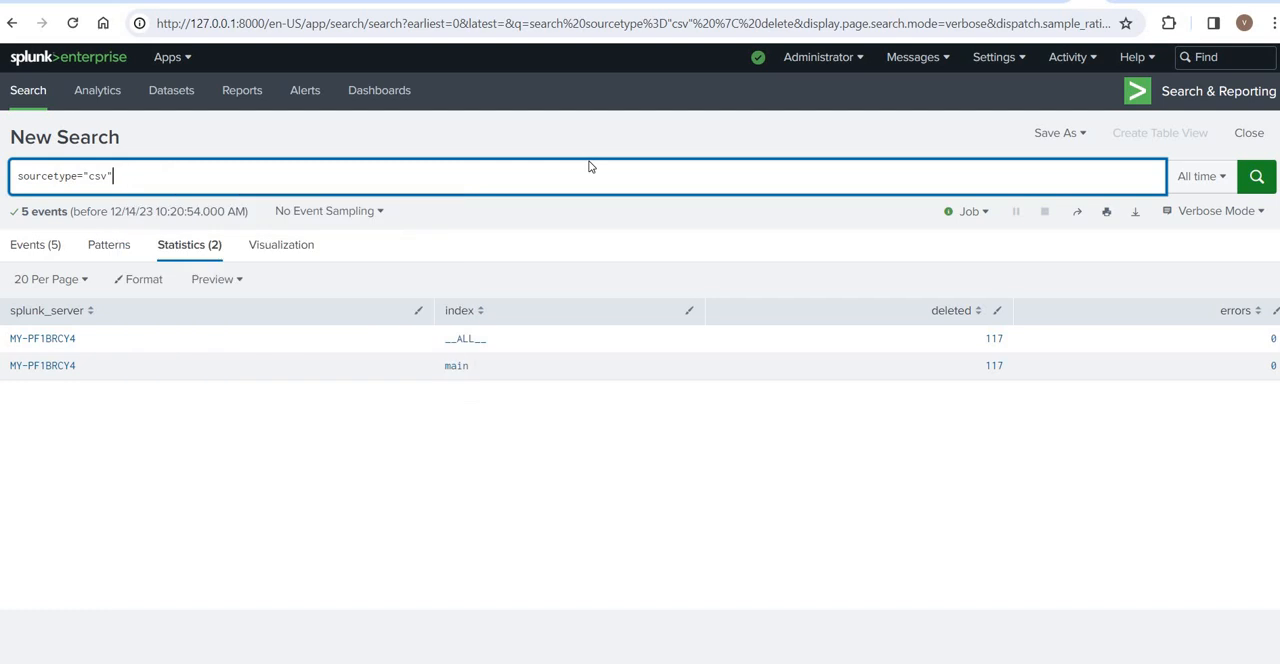
- Run the all-time search sourcetype="csv" and check how many events it returns
key("Return")
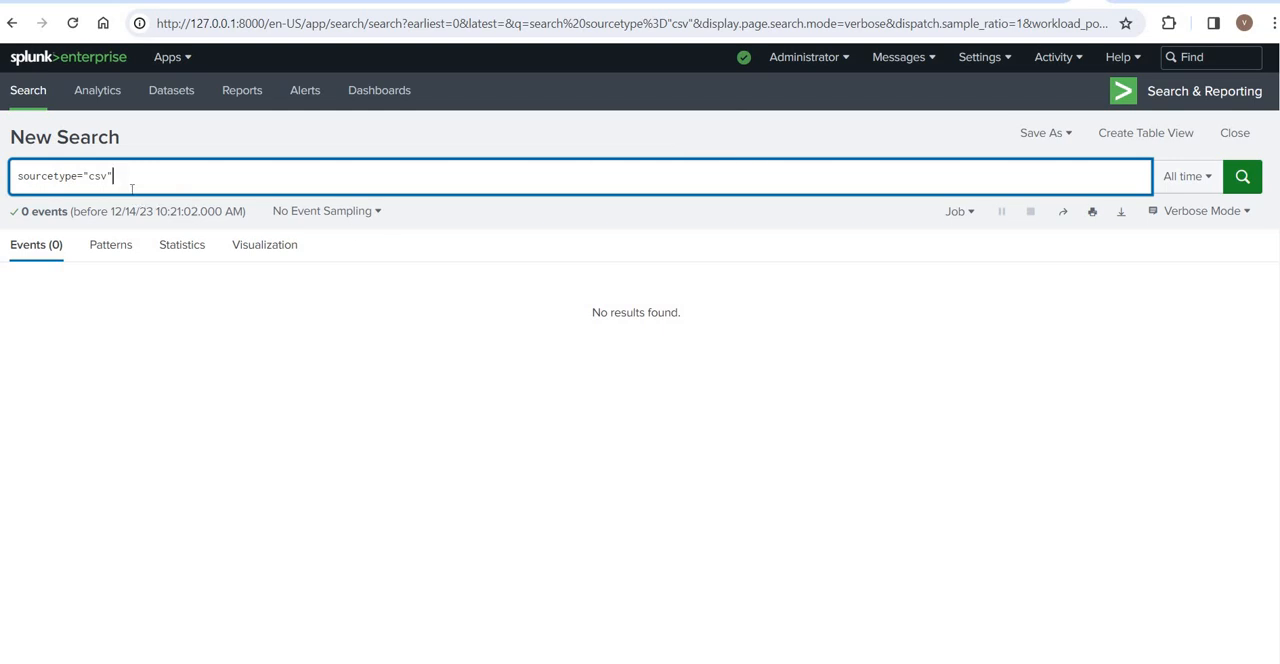
double_click(19, 185)
left_click(19, 185)
key("Return")
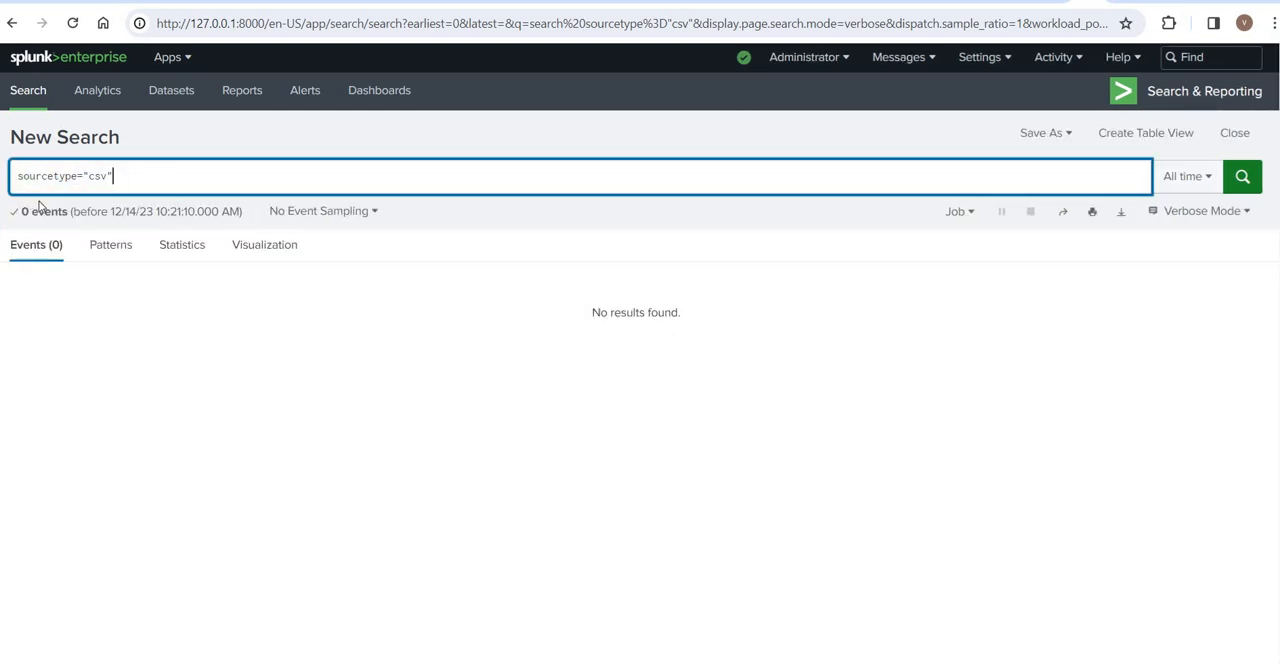
left_click_drag(45, 211, 19, 211)
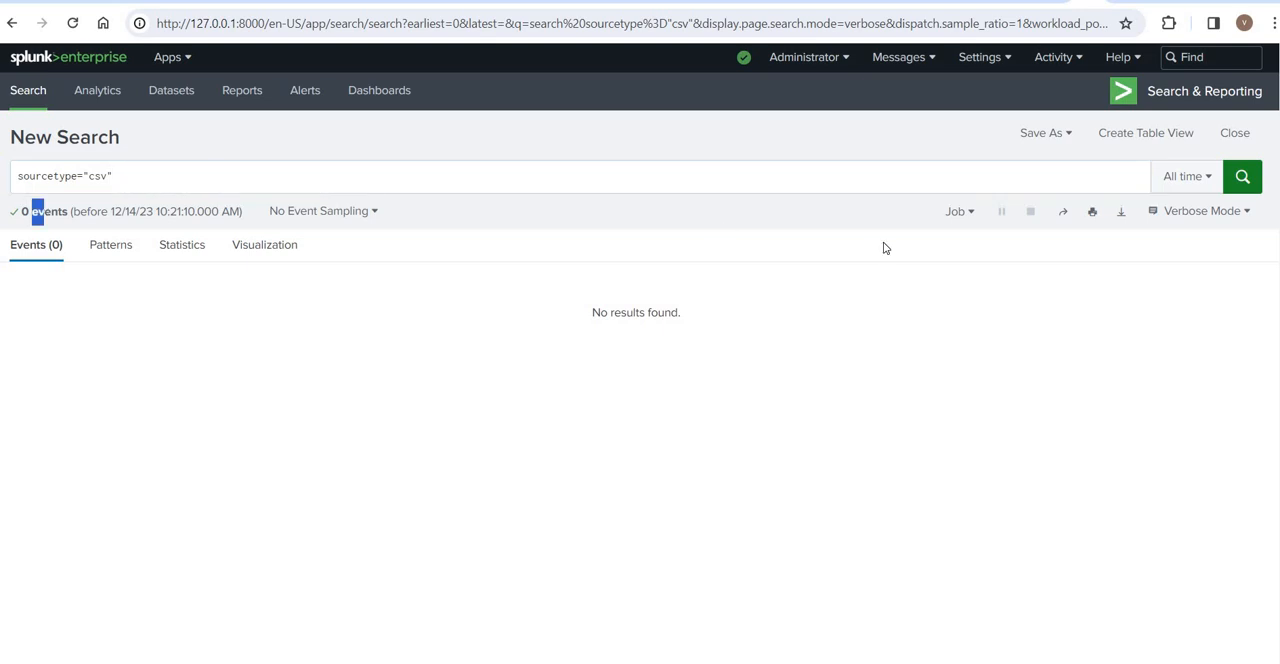
- Start adding data to Splunk by uploading files from the computer
left_click(990, 60)
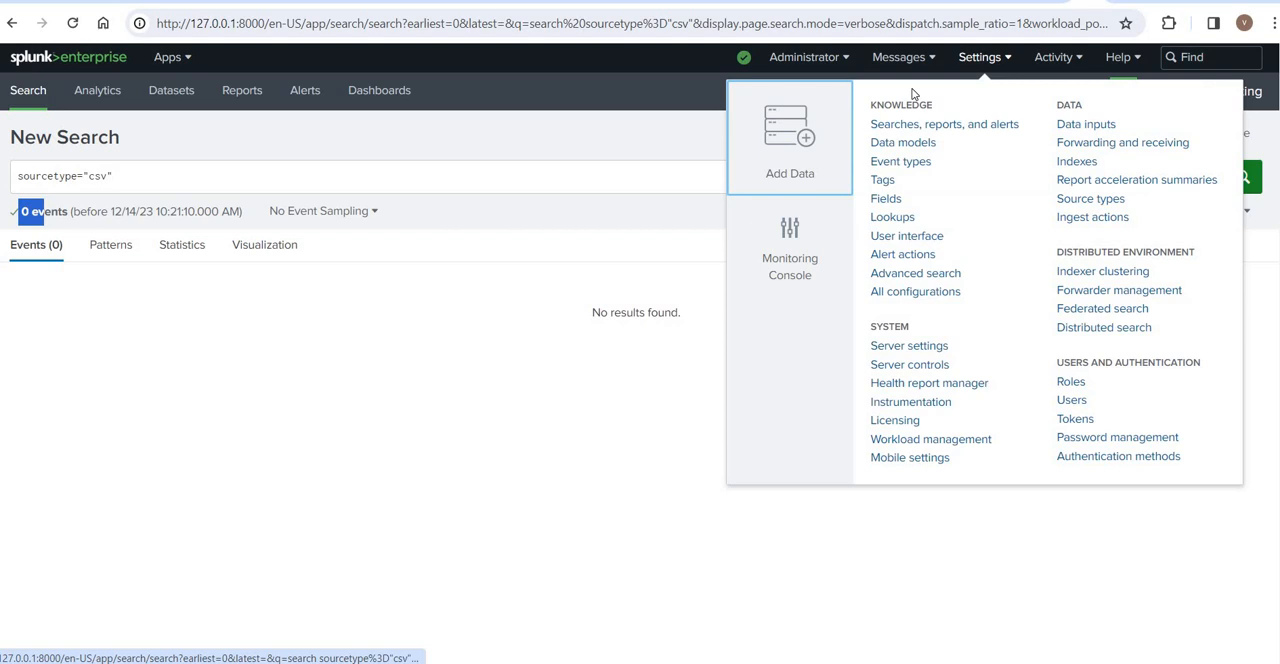
left_click(786, 156)
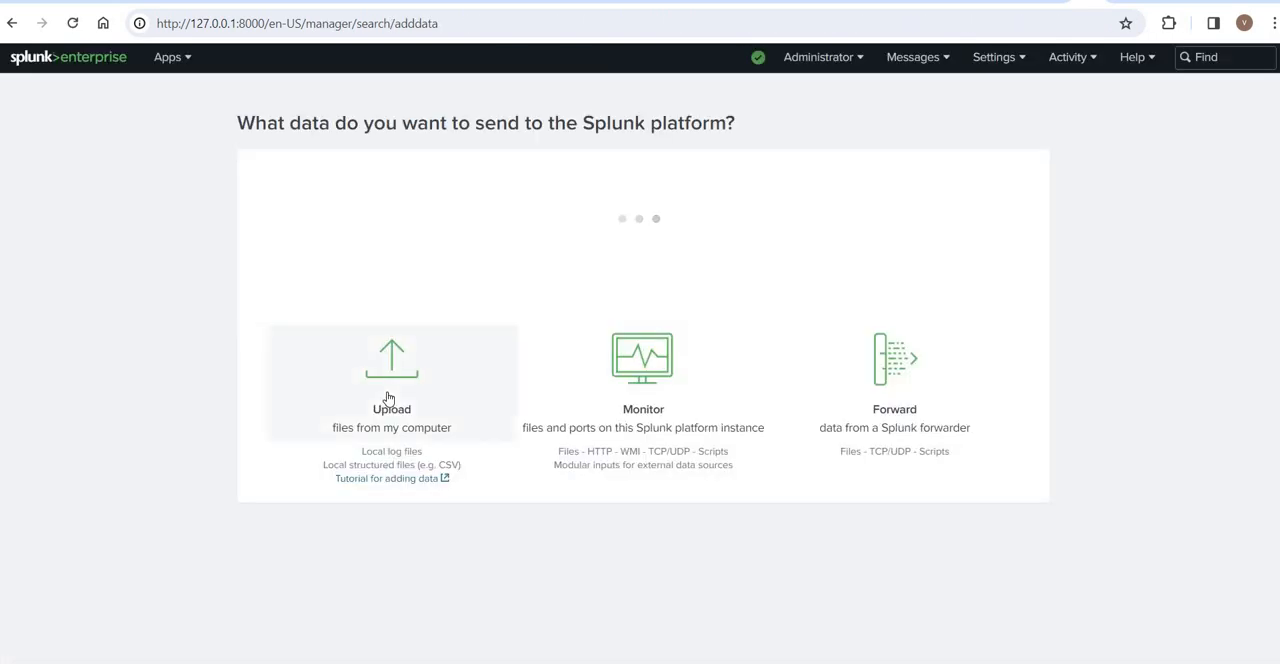
left_click(391, 392)
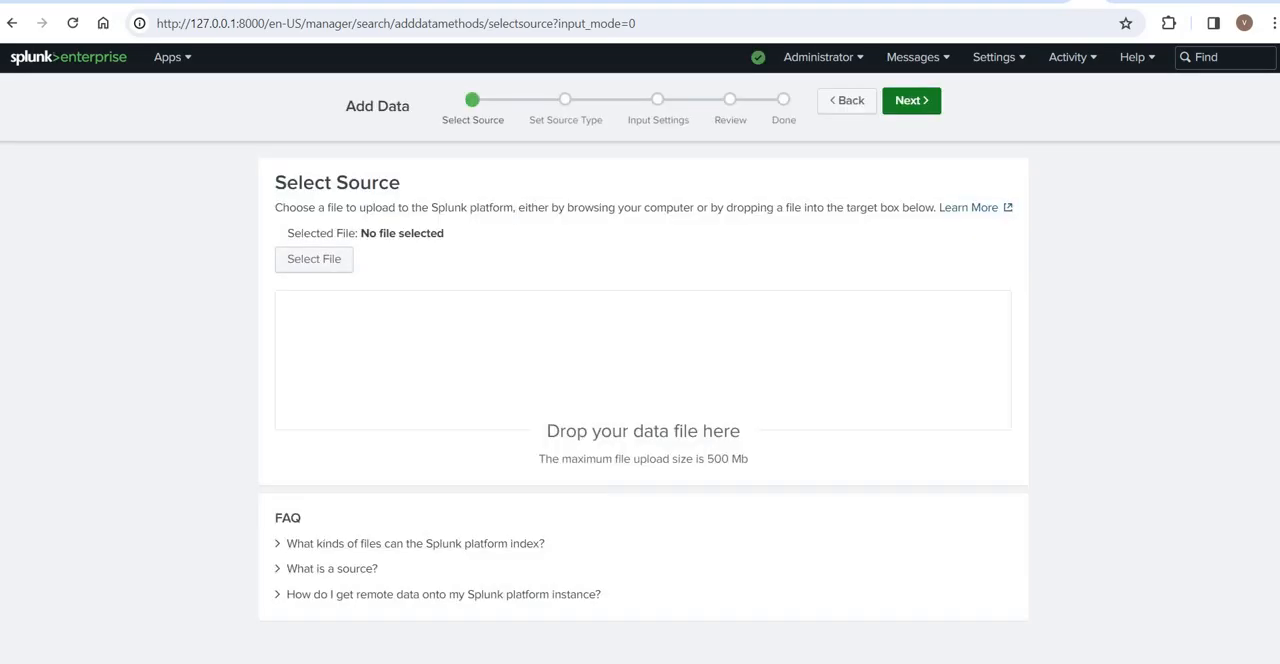
- Try to upload JOSEPH SCHOOL ATTENDANCE-CSV and JOSEPH SCHOOL Marks-CSV together from the EXCEL PROJECT folder in File Explorer
key("alt+Tab")
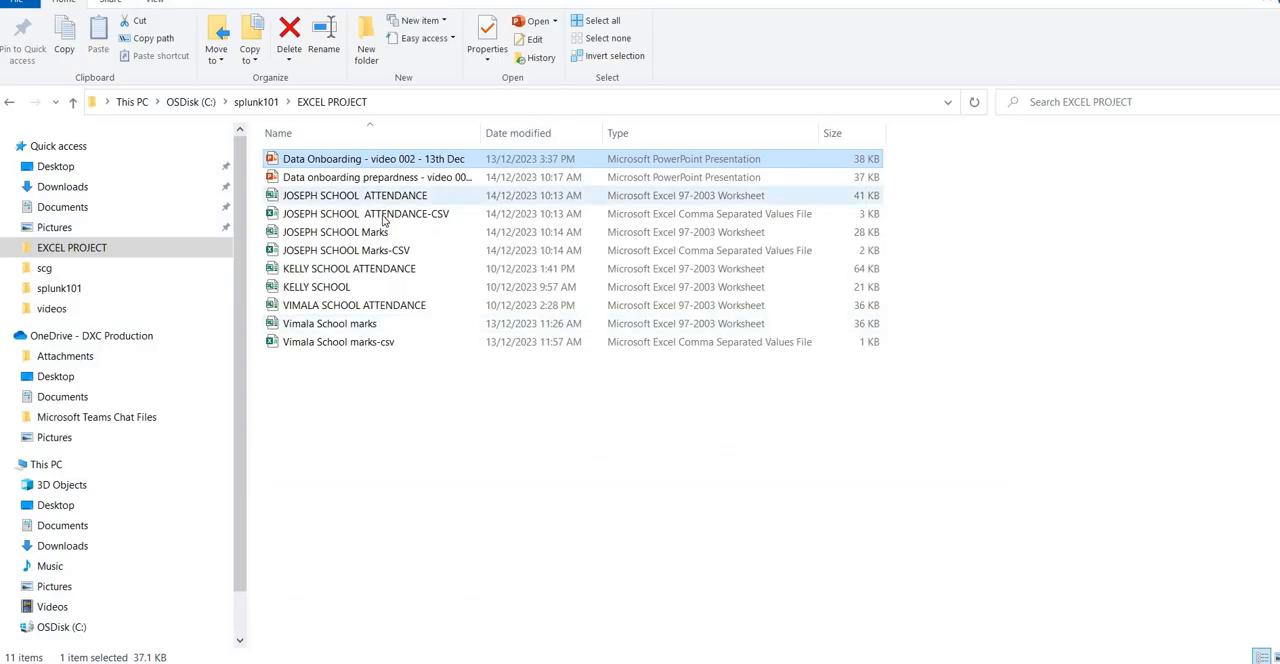
left_click(383, 221)
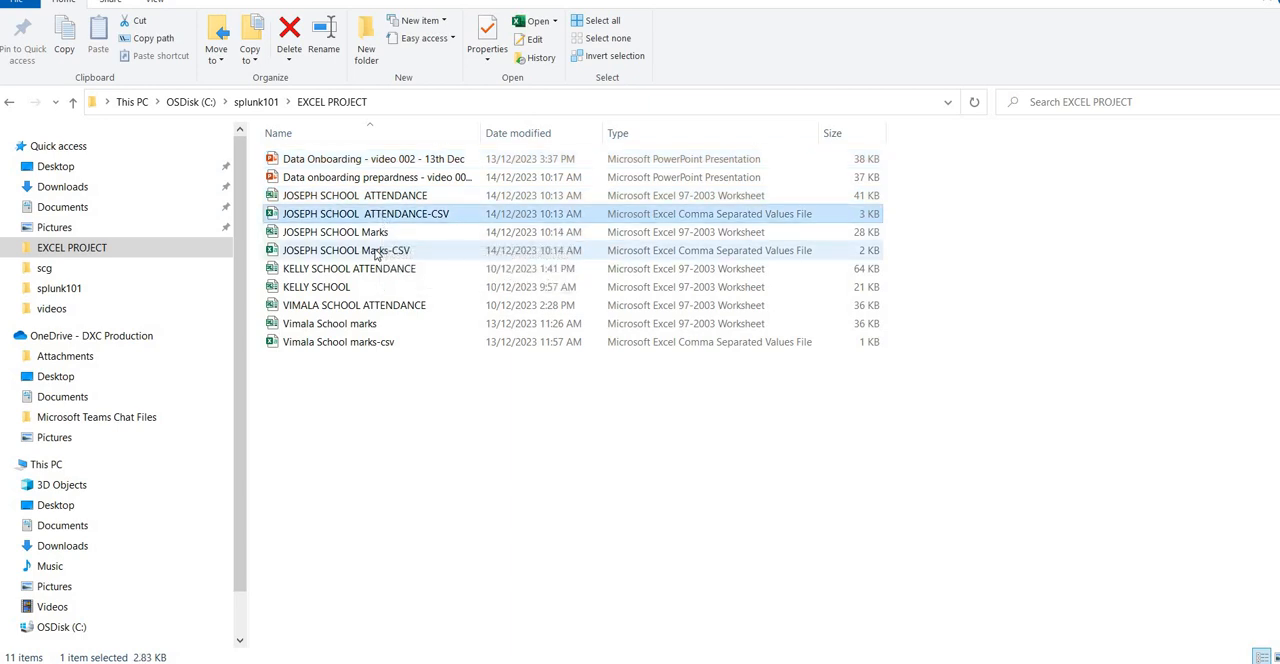
left_click(376, 254, "ctrl")
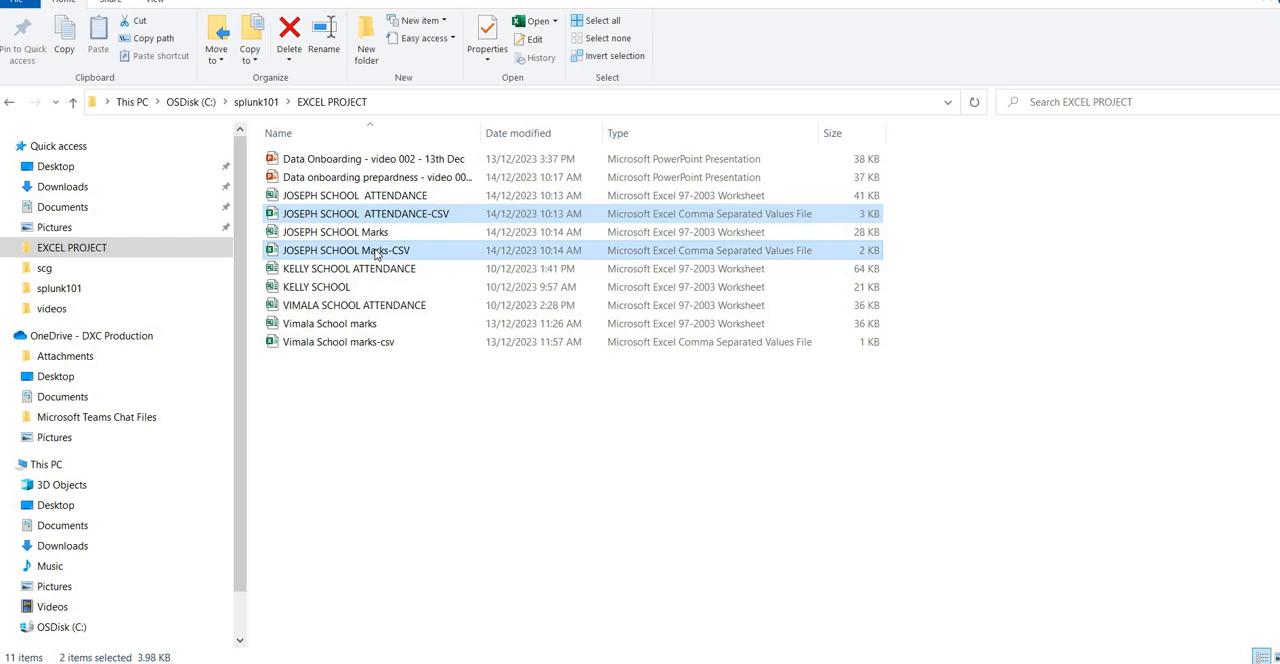
left_click_drag(491, 477, 553, 406)
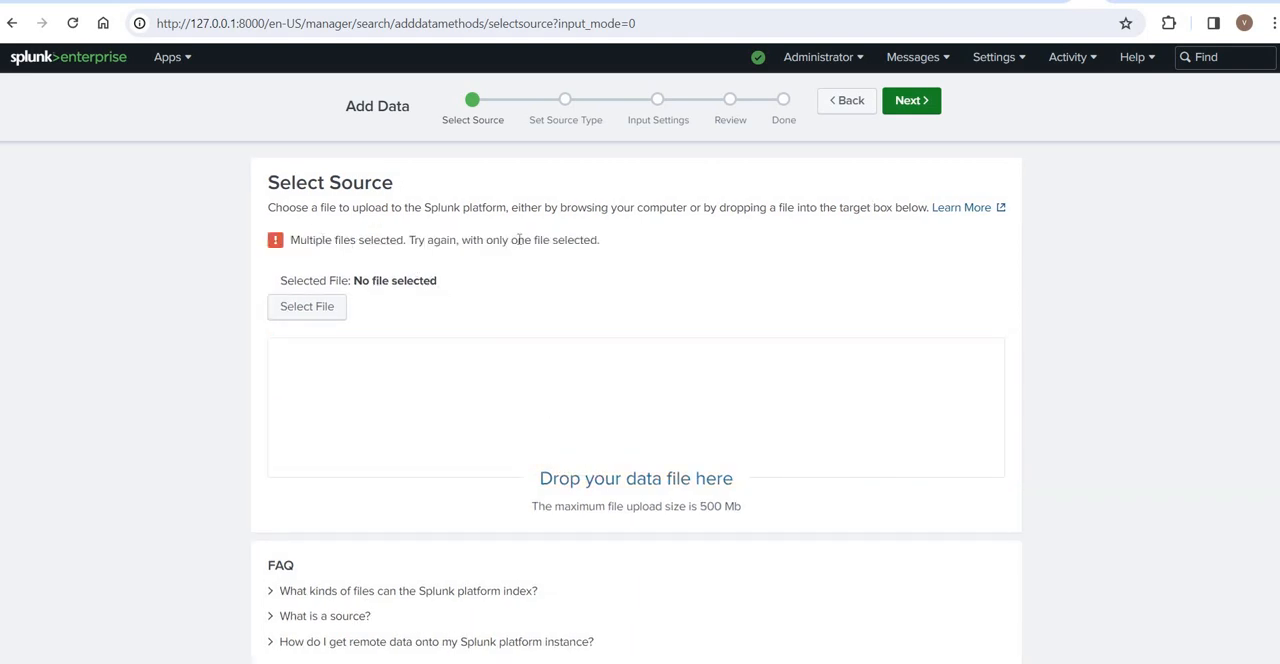
left_click_drag(322, 239, 518, 241)
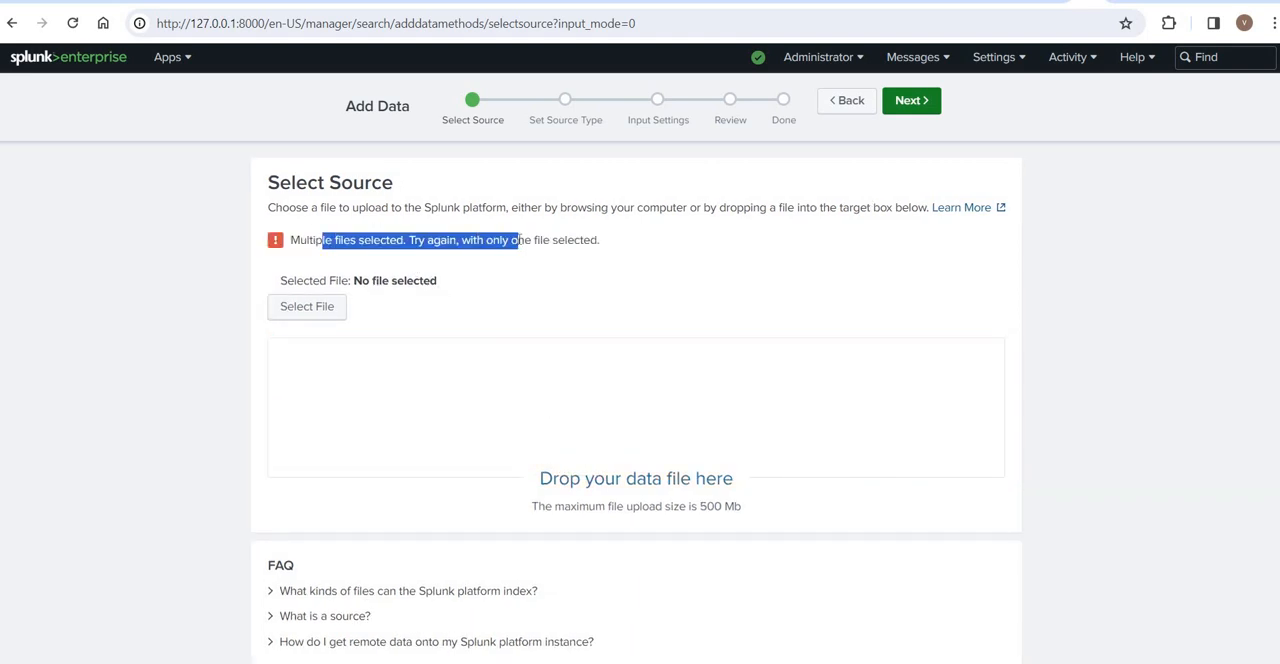
- Upload only JOSEPH SCHOOL ATTENDANCE-CSV from the EXCEL PROJECT folder in File Explorer and continue to Set Source Type
left_click(440, 636)
key("alt+Tab")
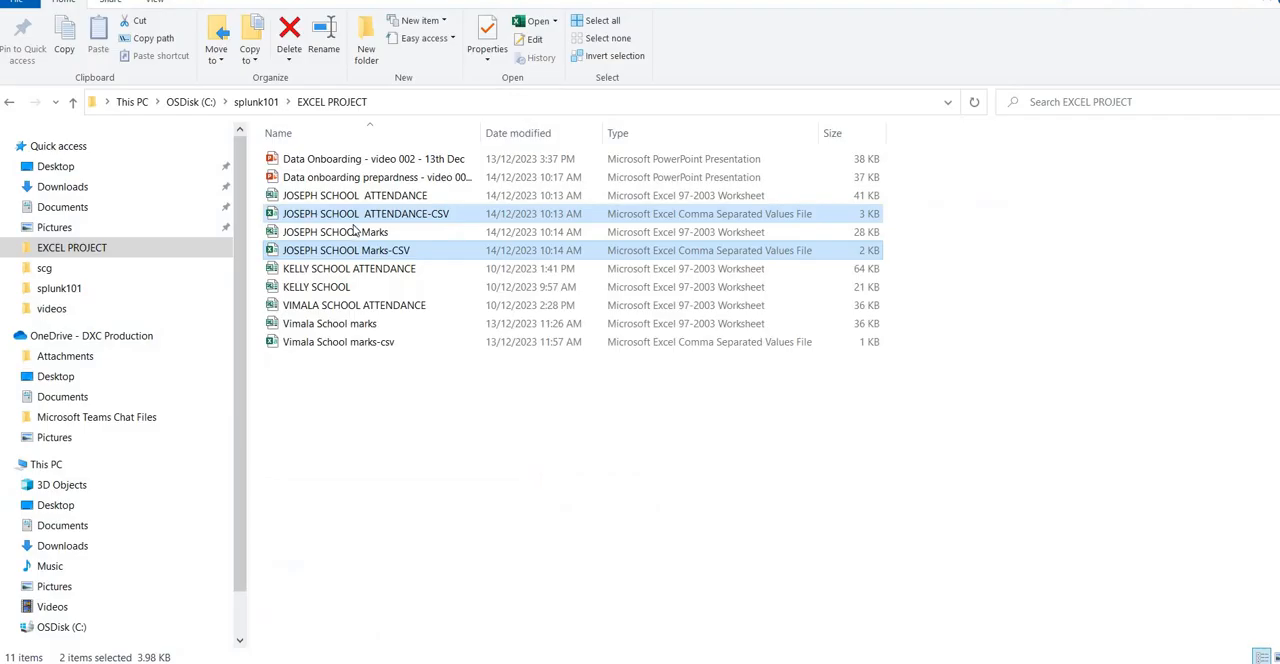
left_click(354, 216)
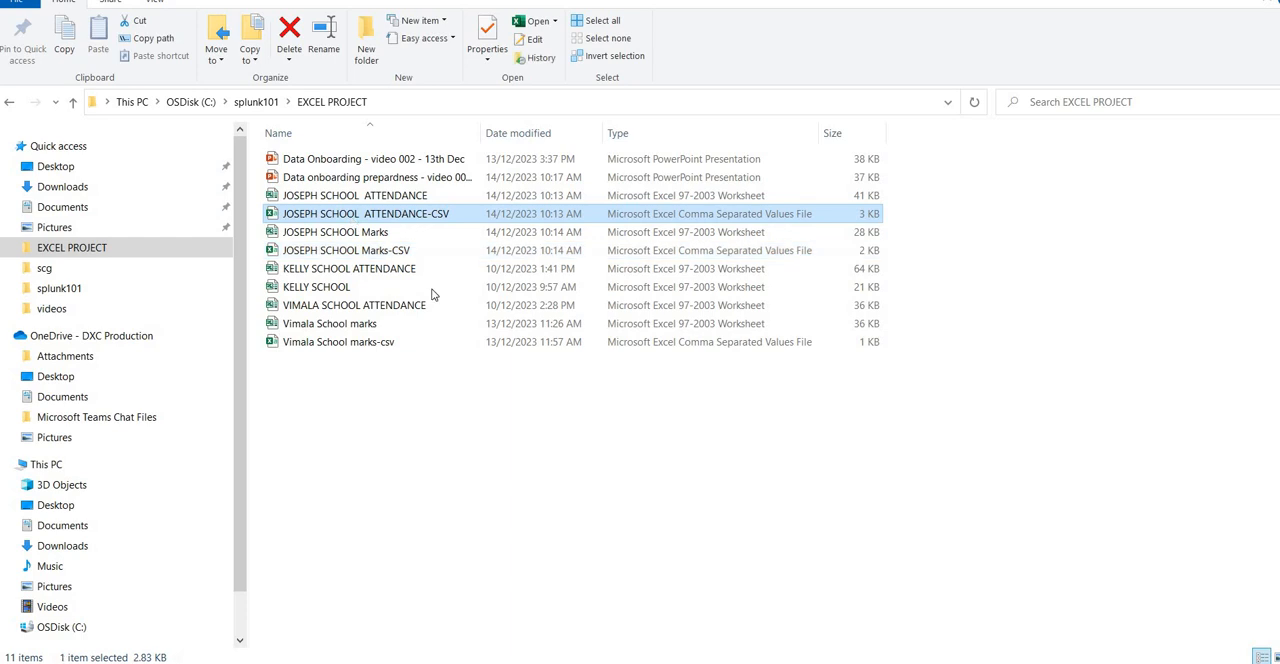
left_click_drag(432, 293, 532, 430)
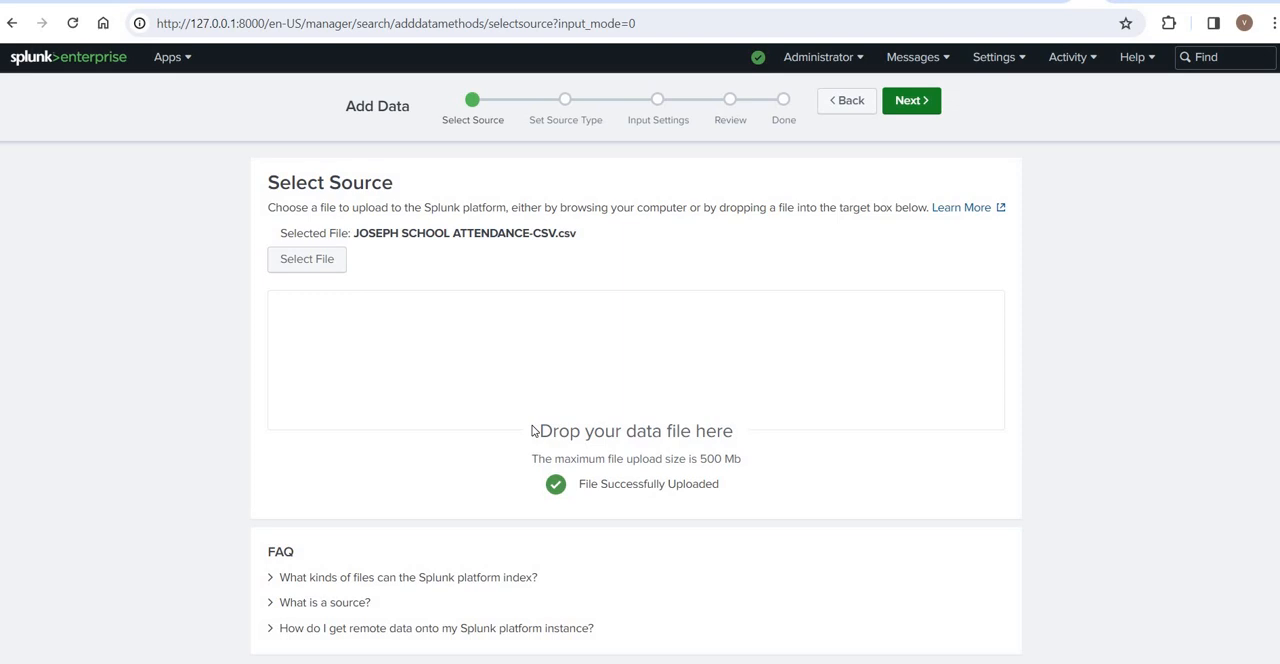
left_click(911, 102)
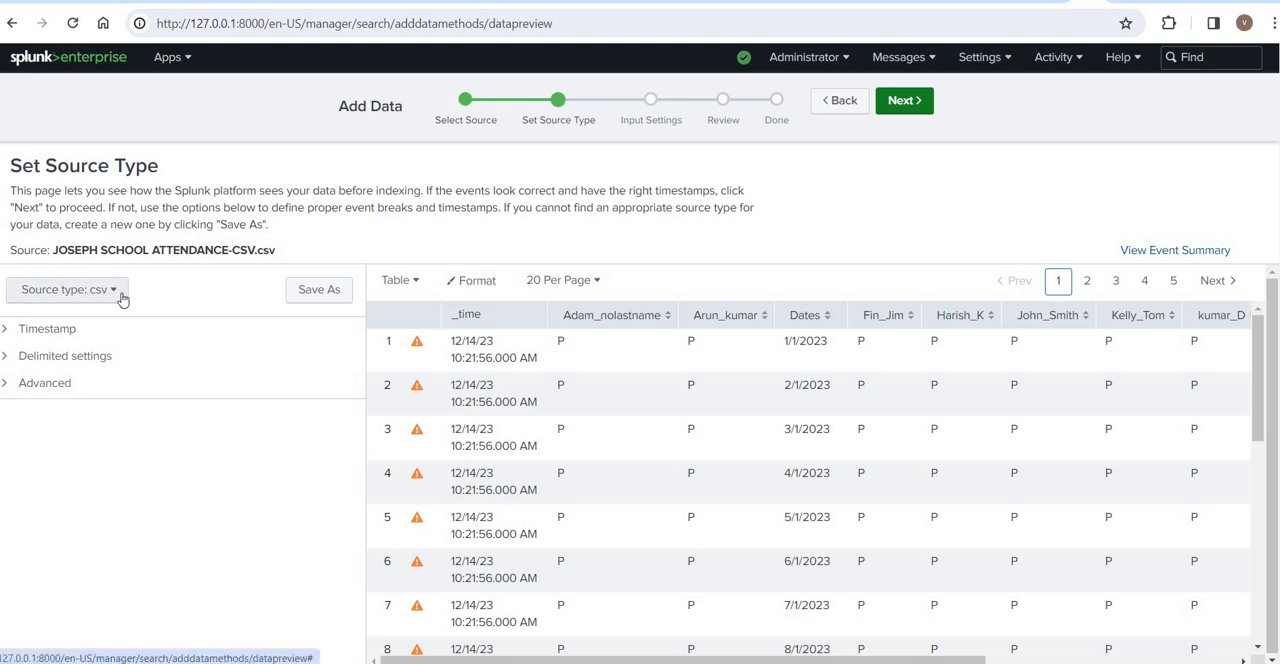
- Review the source type categories while keeping csv, and sort the data preview by Dates in ascending order
left_click(64, 296)
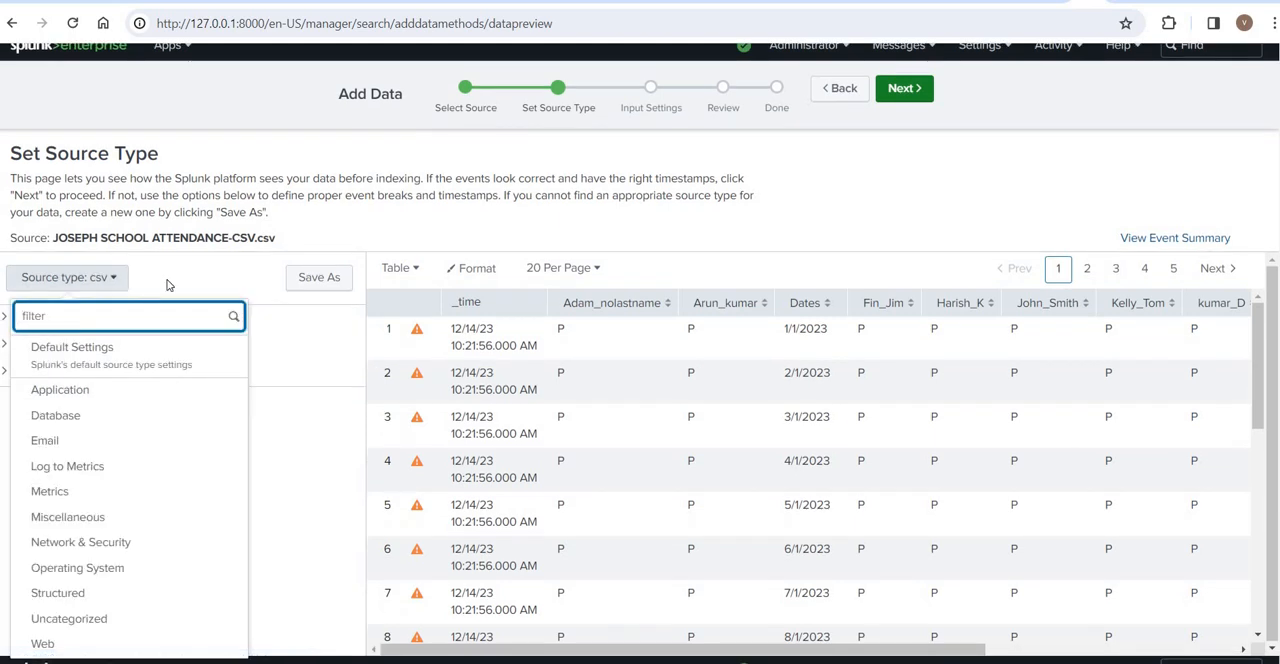
left_click(168, 285)
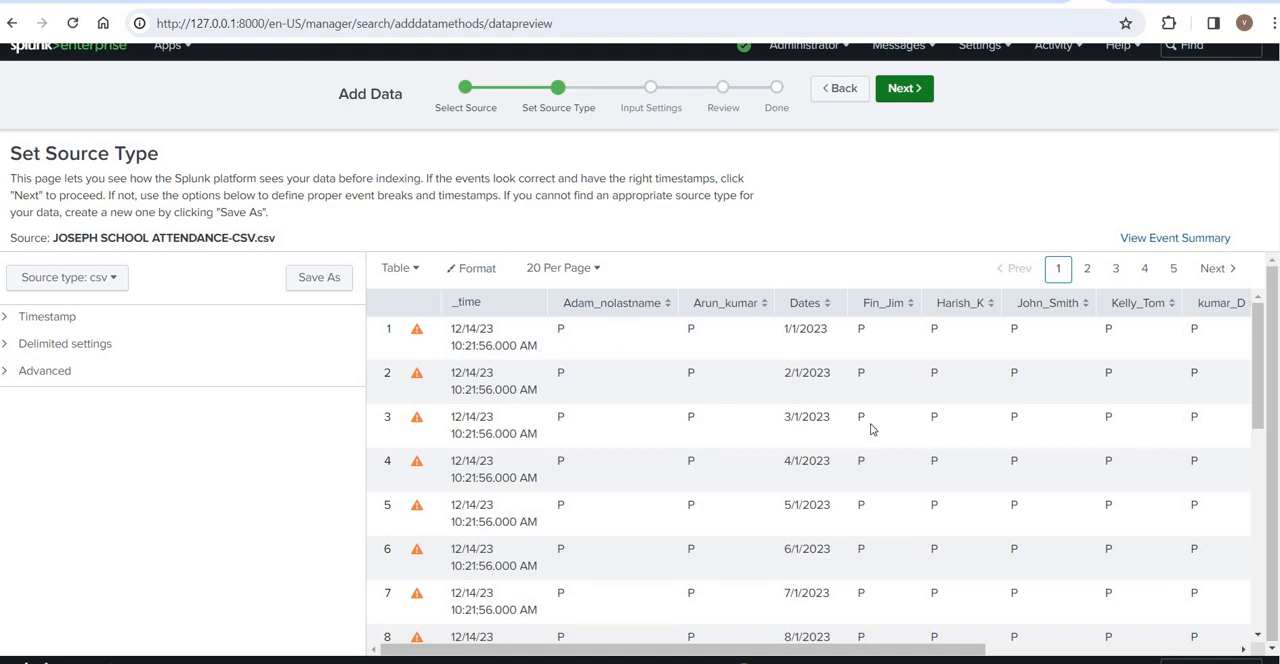
left_click(415, 335)
left_click_drag(789, 303, 832, 462)
left_click(799, 307)
left_click(823, 312)
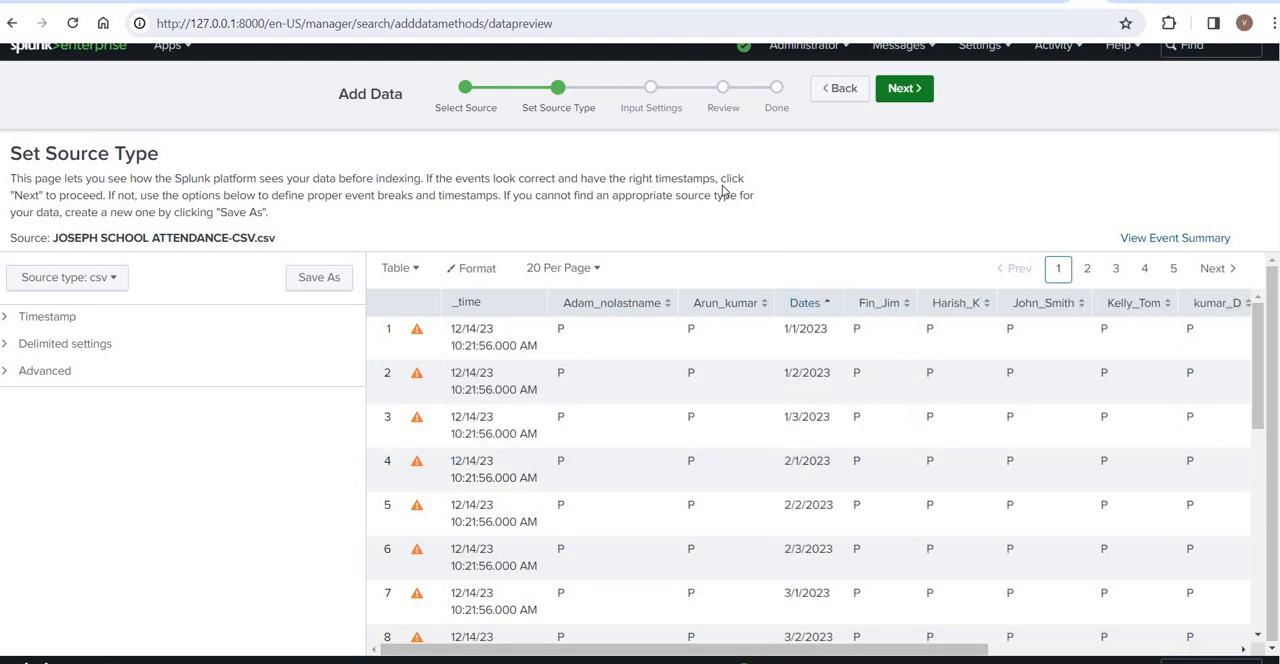
left_click(916, 92)
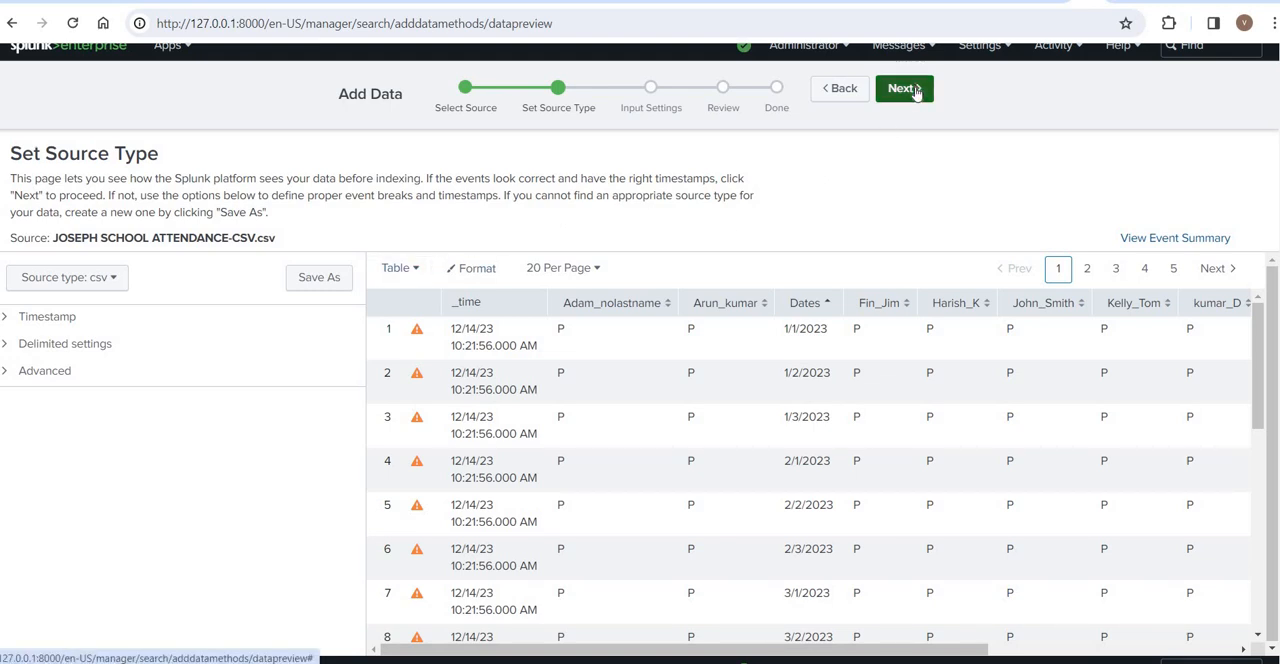
- Examine the csv source type's Timestamp extraction and Delimited settings without changing them
left_click(38, 374)
left_click(38, 374)
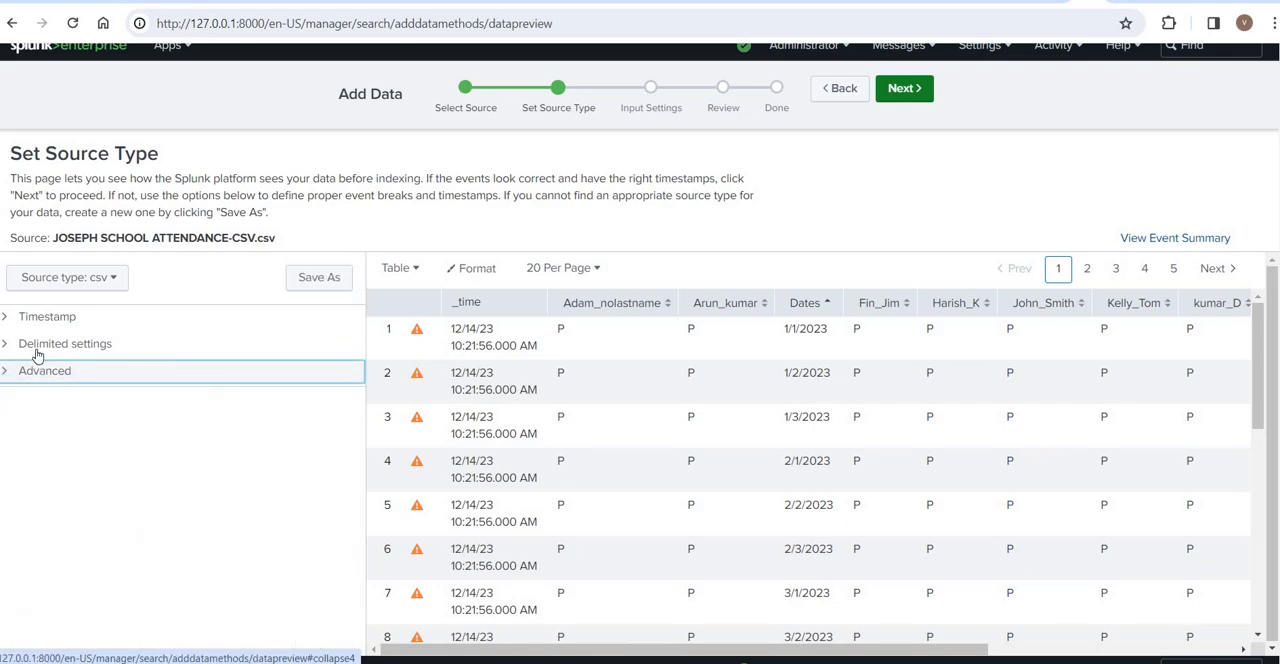
left_click(35, 348)
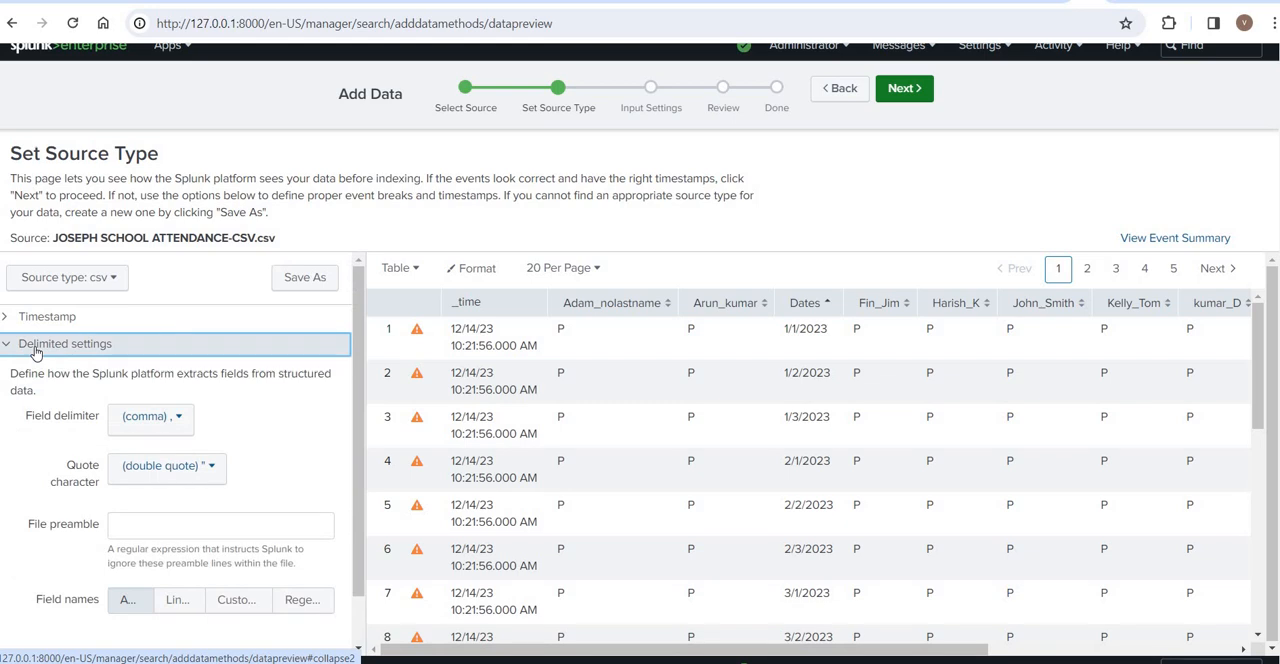
left_click(33, 345)
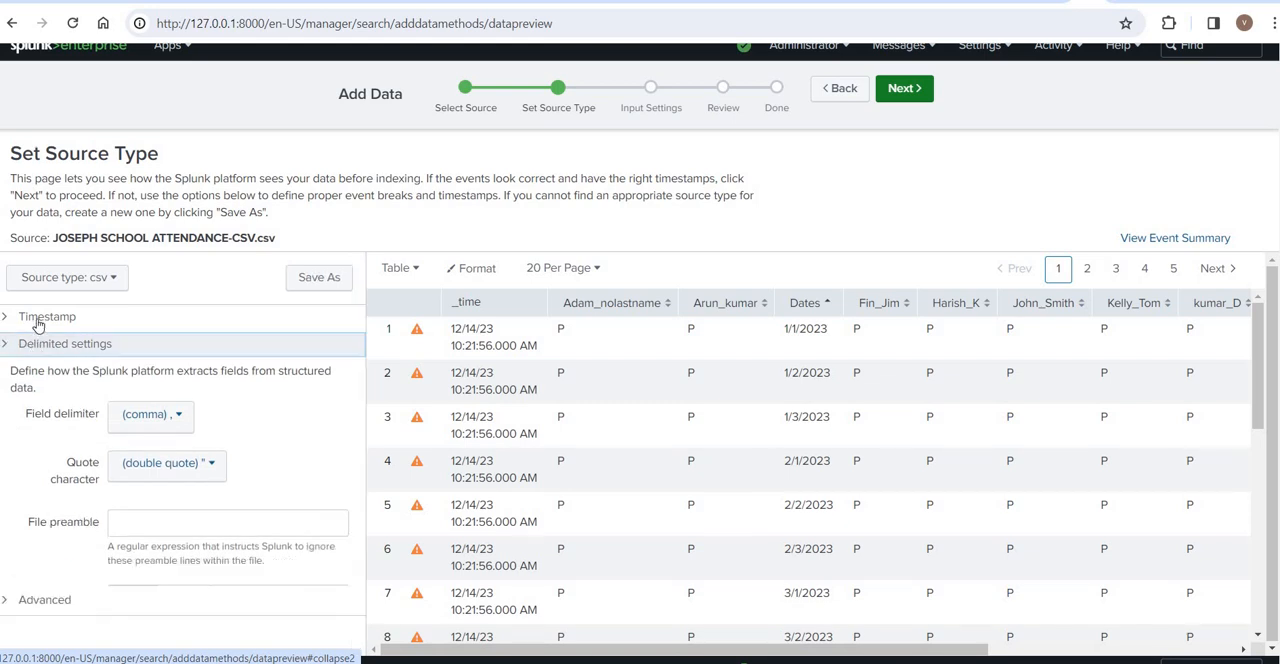
left_click(36, 319)
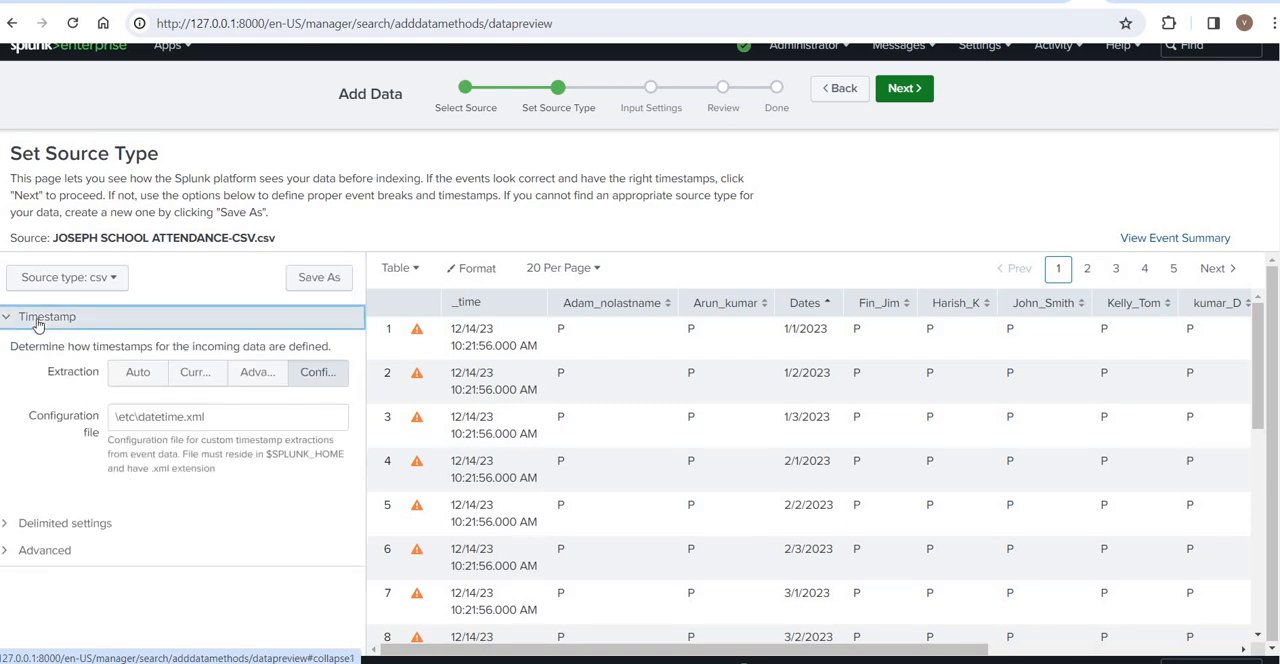
left_click(37, 320)
left_click(48, 349)
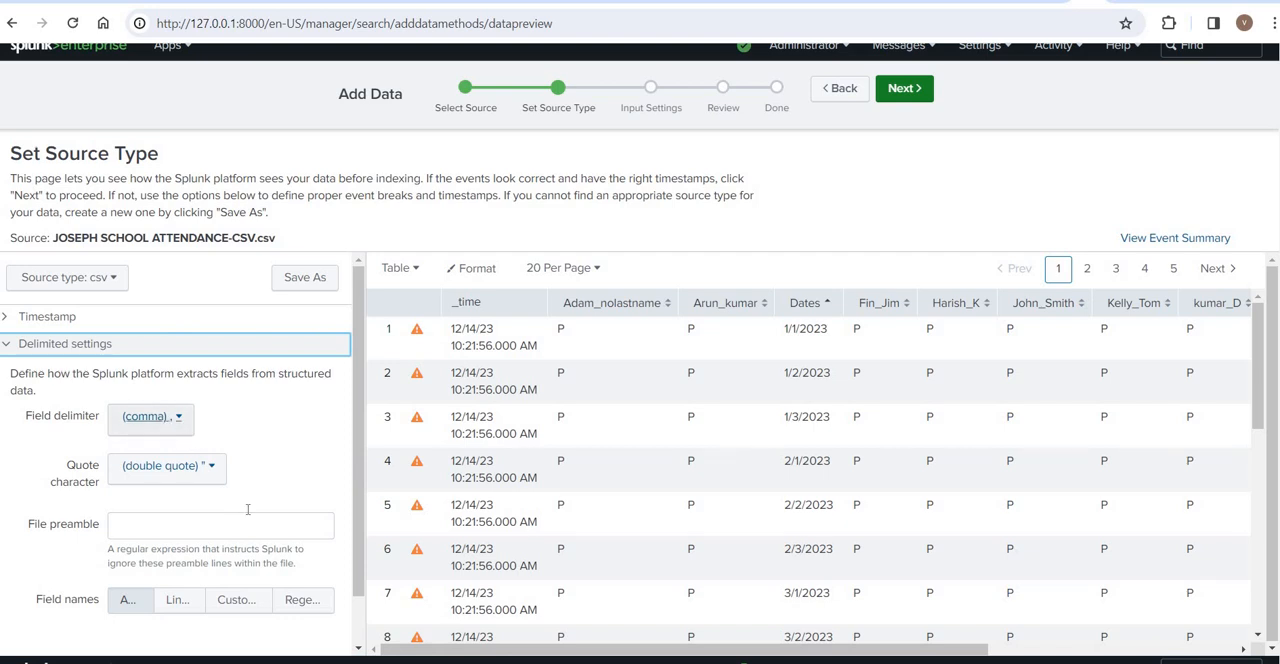
left_click(7, 344)
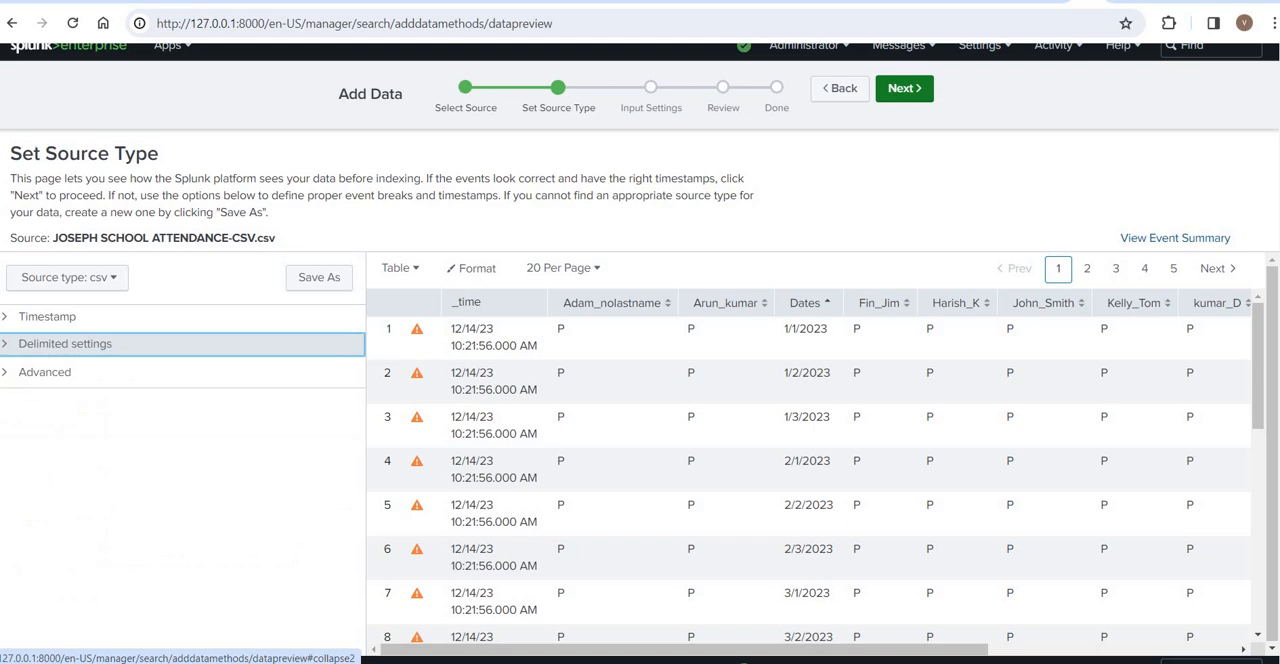
- Examine the csv source type's Advanced settings, including LINE_BREAKER, KV_MODE, SHOULD_LINEMERGE and the CHARSET options
left_click(5, 372)
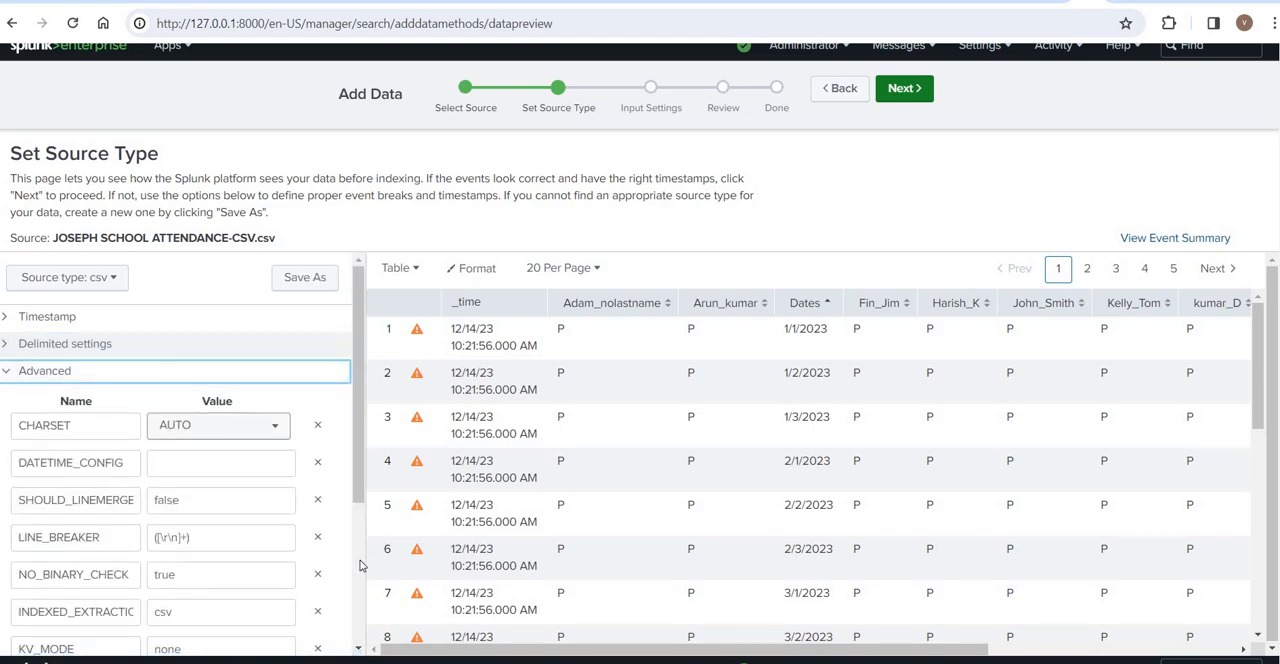
scroll(361, 566, "down", 3)
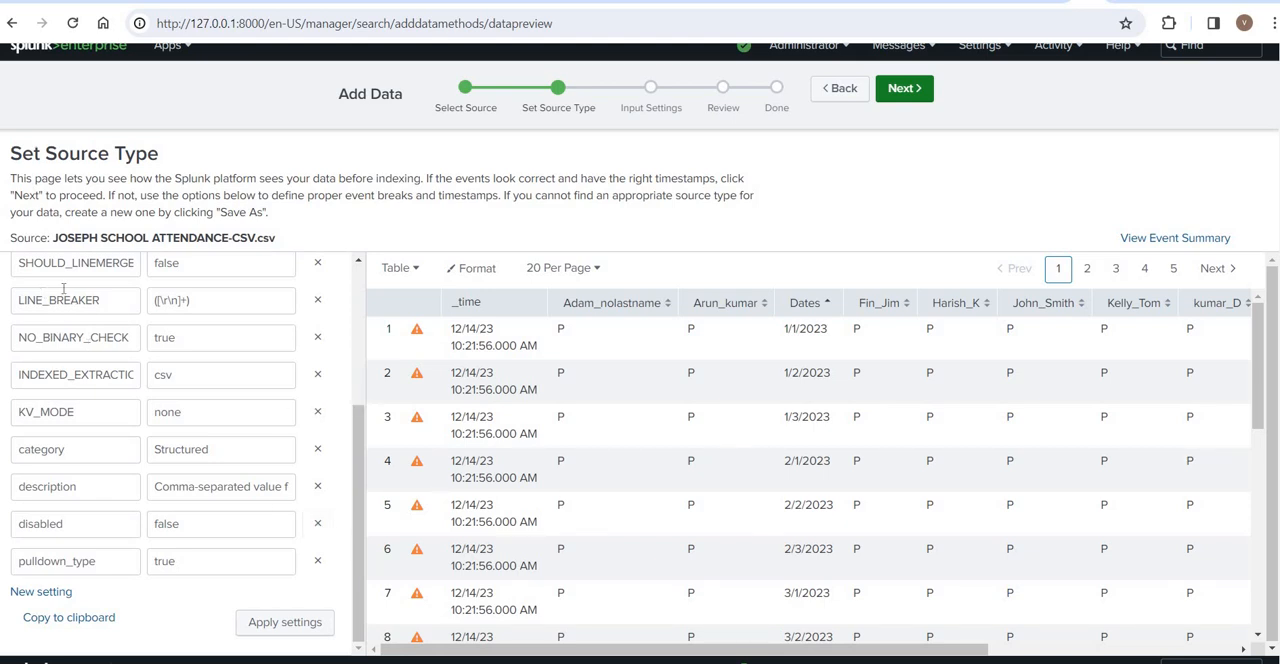
double_click(100, 300)
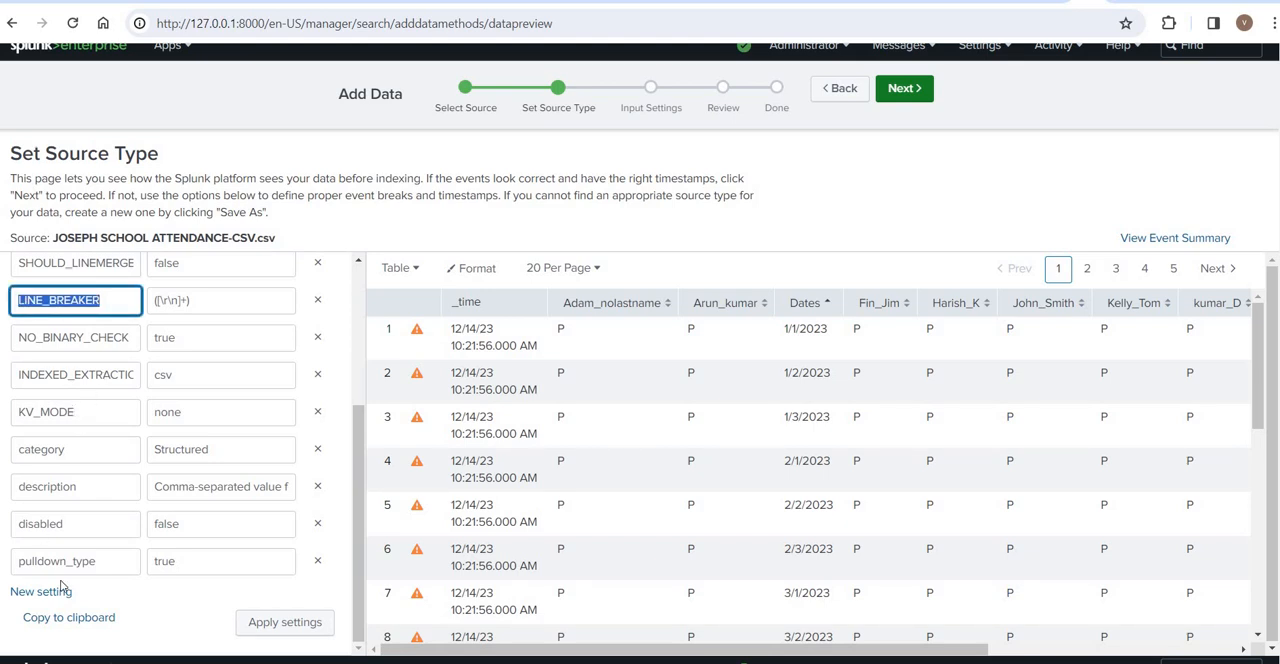
double_click(60, 411)
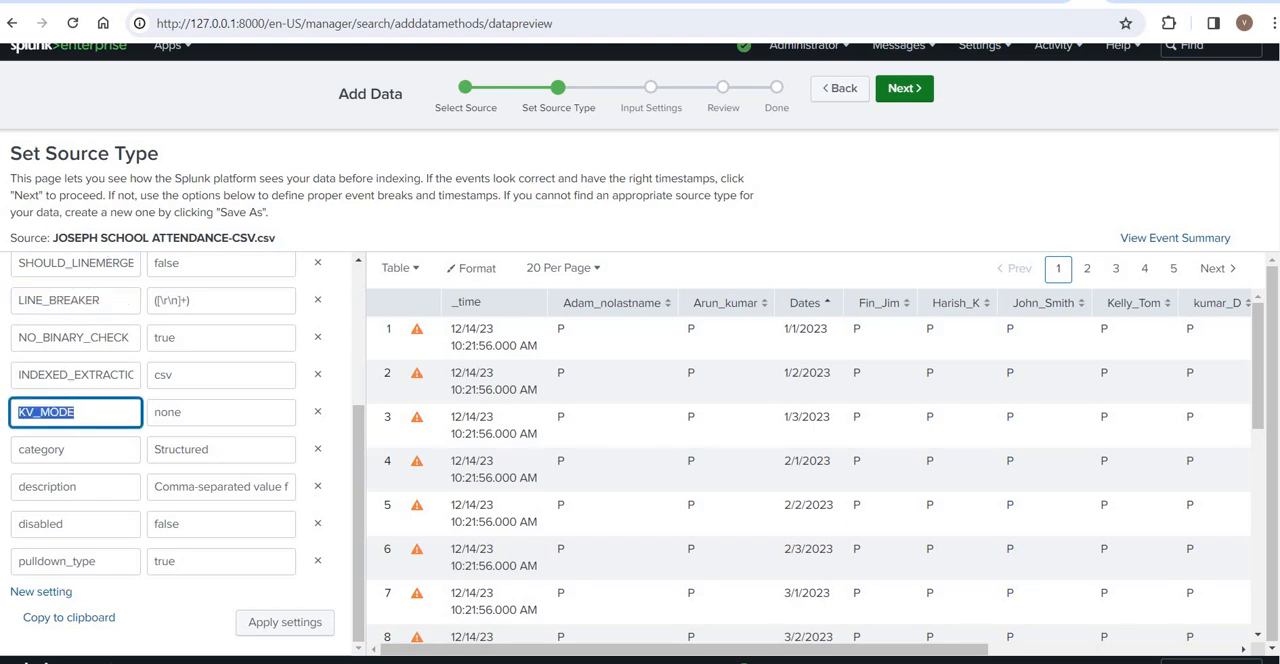
left_click_drag(107, 263, 92, 243)
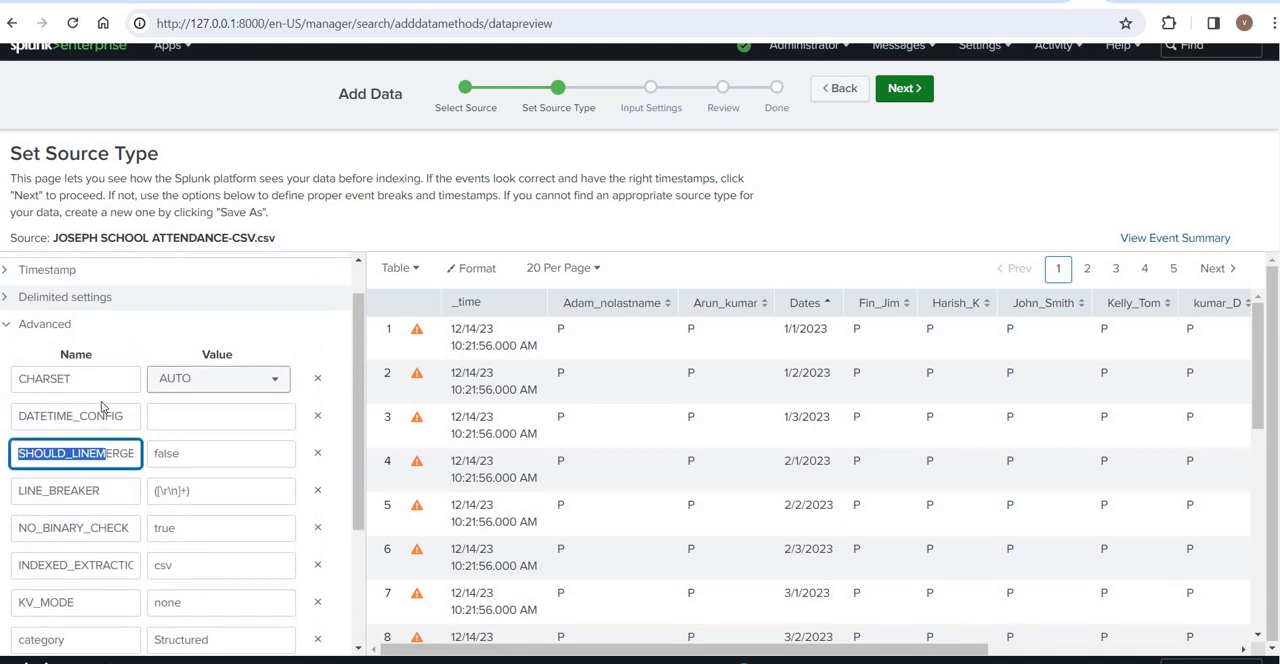
left_click_drag(113, 416, 16, 379)
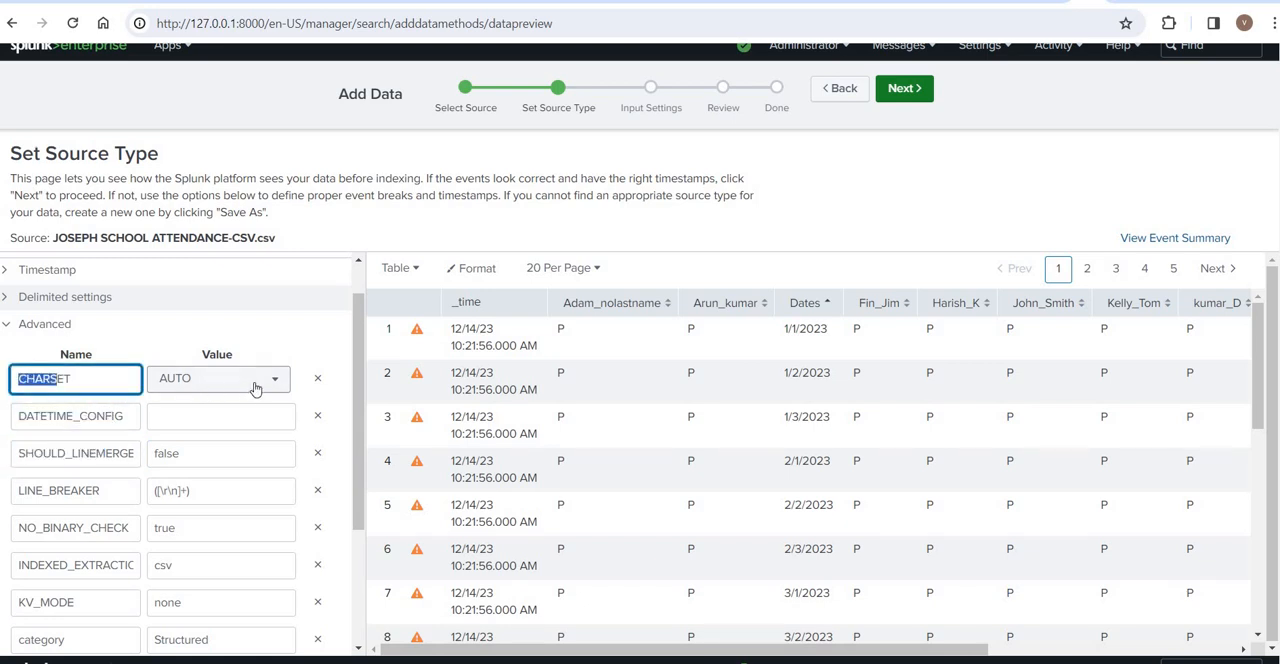
left_click(255, 389)
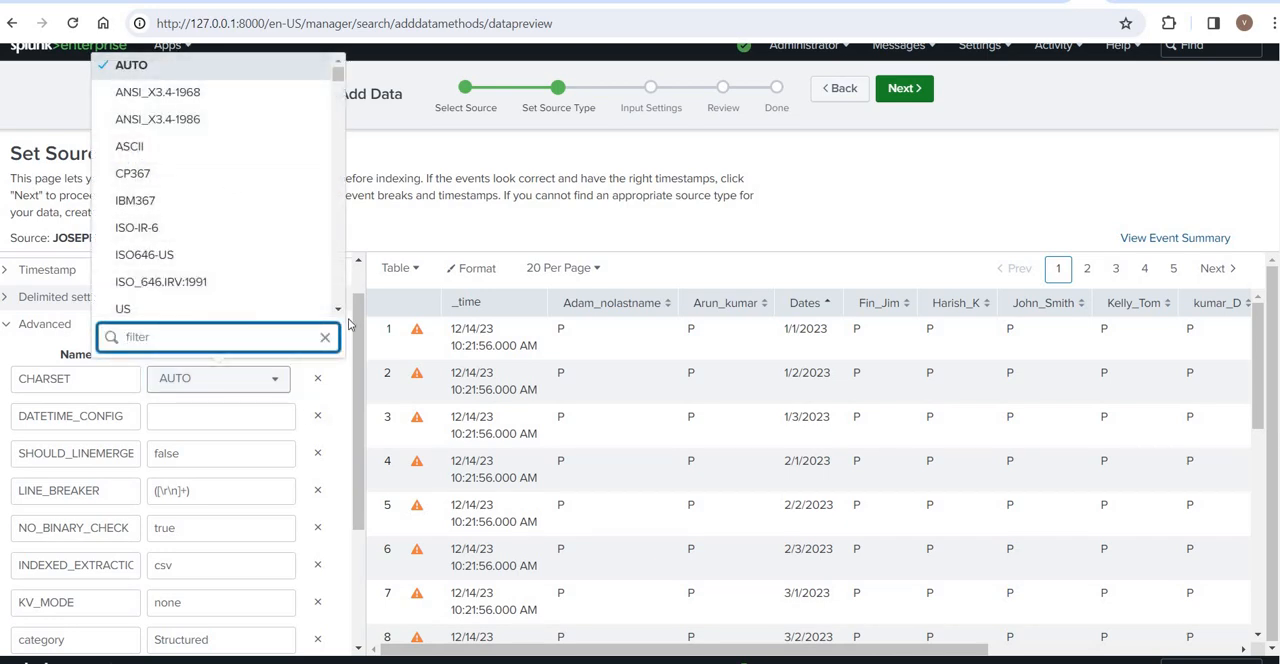
left_click(415, 227)
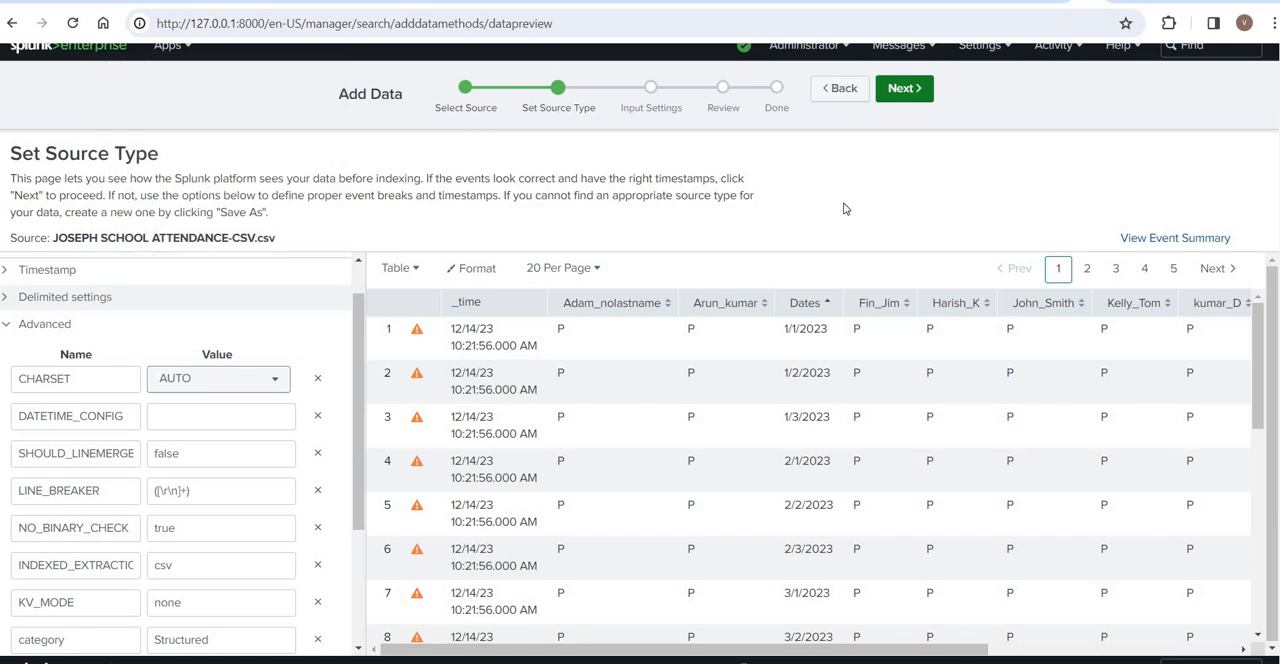
- Collapse the Advanced settings and proceed to Input Settings with the csv source type
left_click(5, 328)
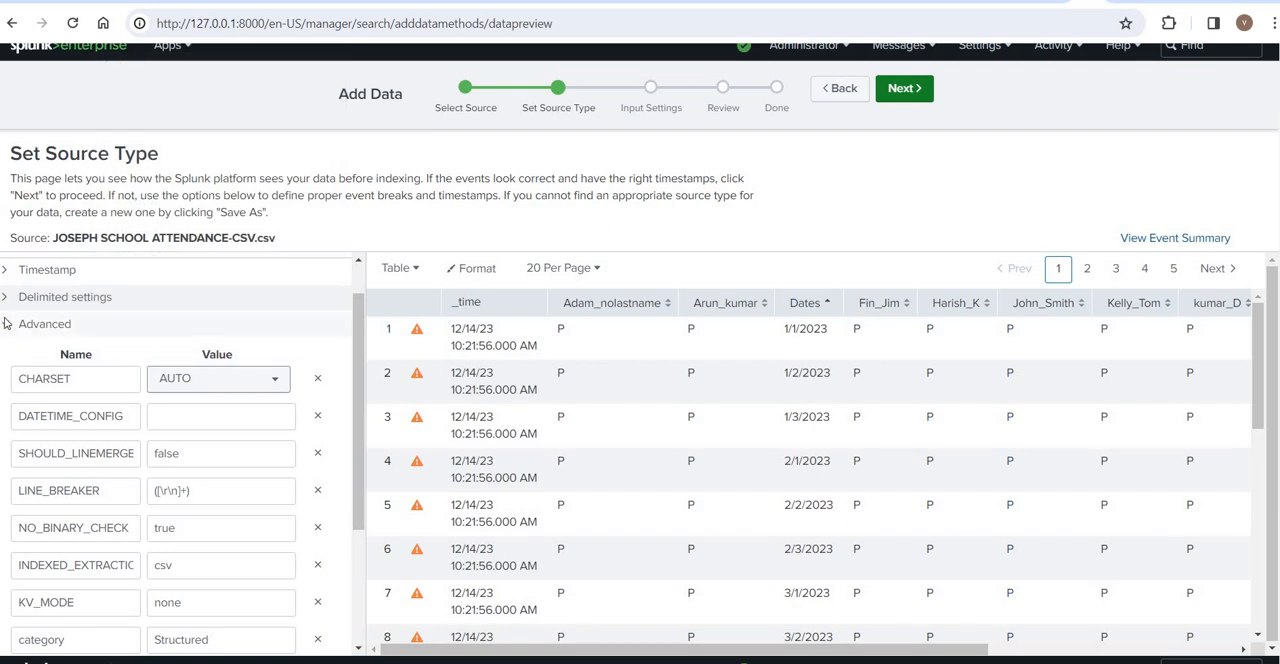
left_click(910, 91)
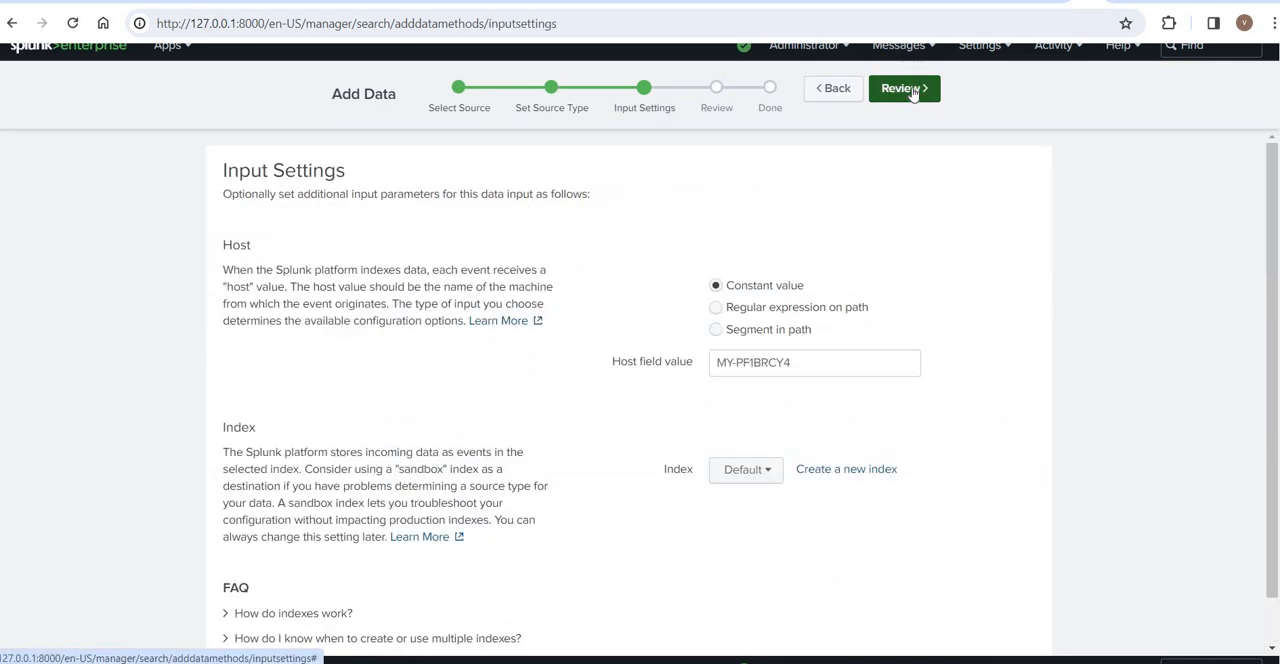
- Review and submit the attendance file upload with the constant host value and Default index, and open its events in search
left_click(905, 89)
left_click(905, 89)
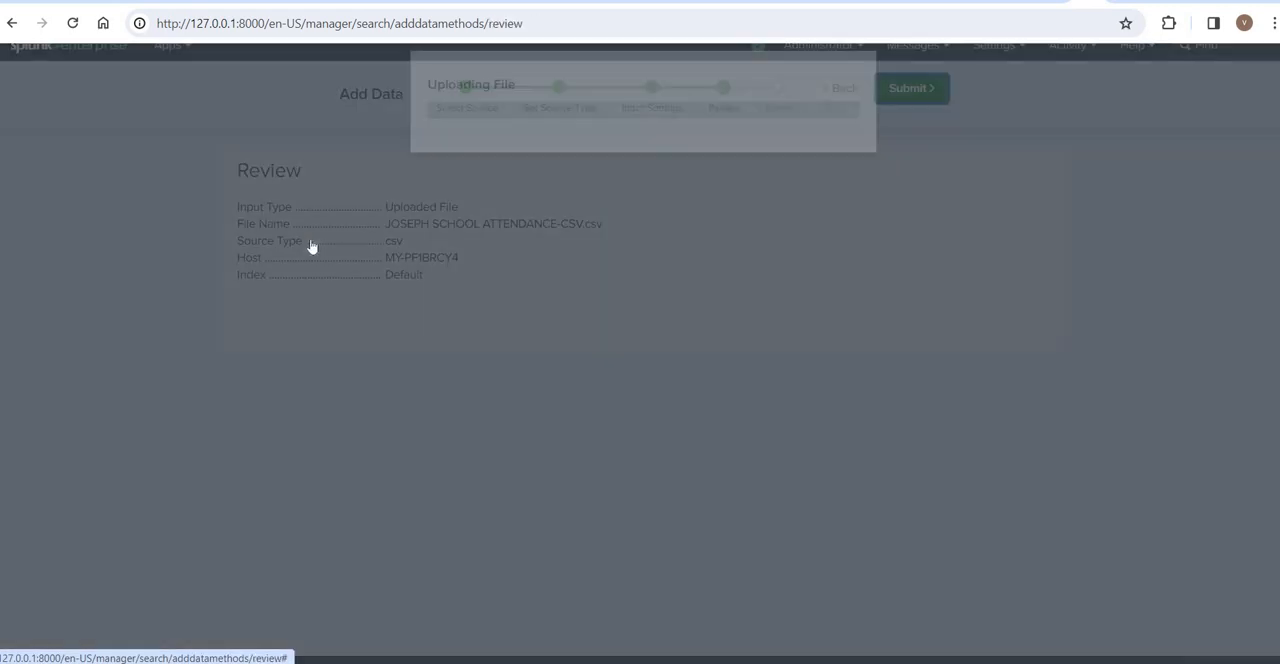
left_click(312, 250)
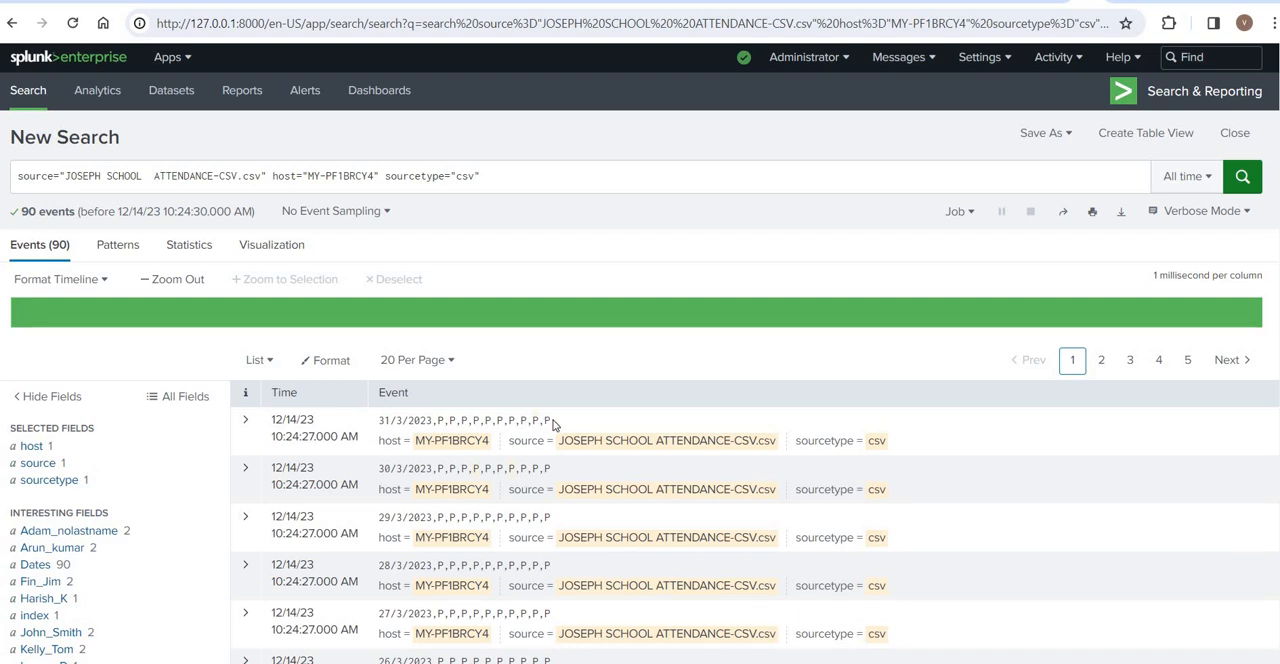
- Examine the raw attendance events dated 31/3/2023 and 29/3/2023 in the search results
left_click_drag(551, 421, 374, 424)
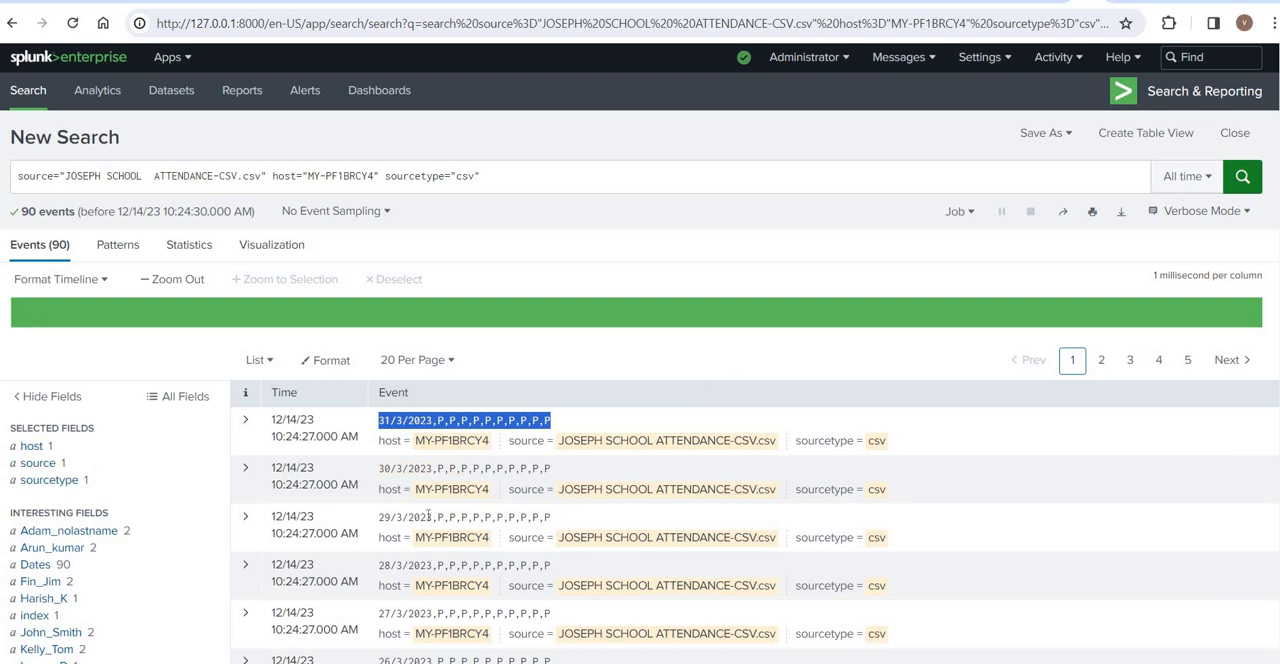
left_click_drag(551, 517, 377, 517)
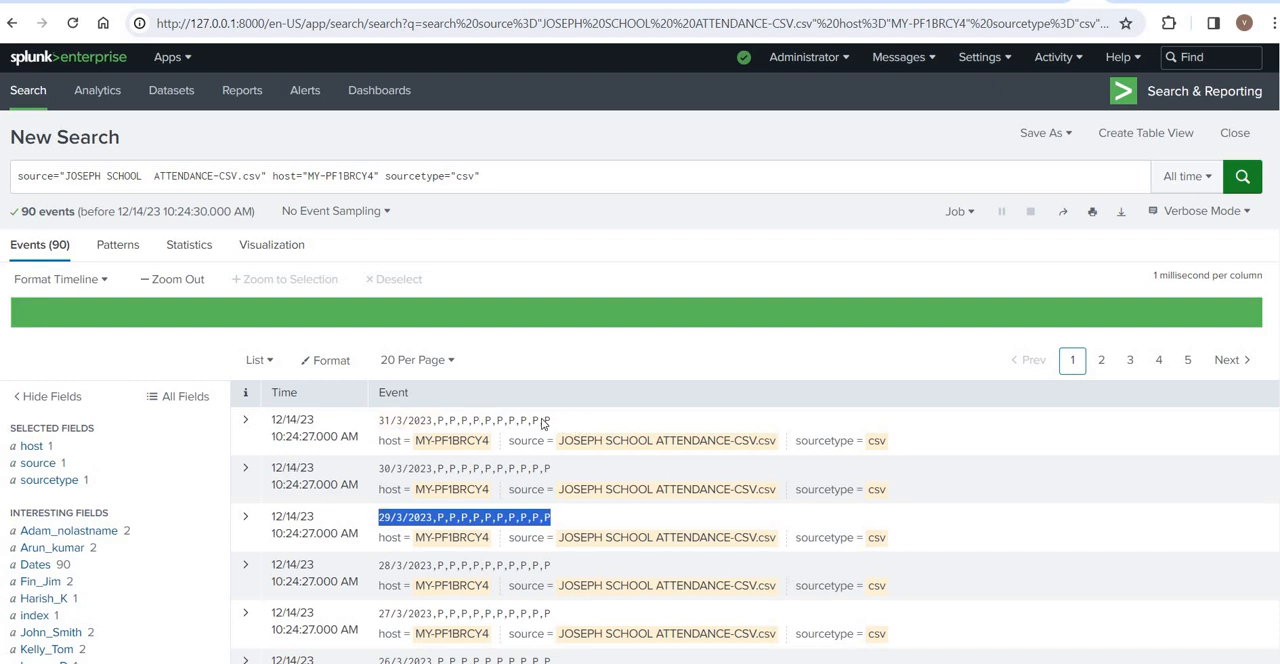
left_click_drag(551, 420, 385, 420)
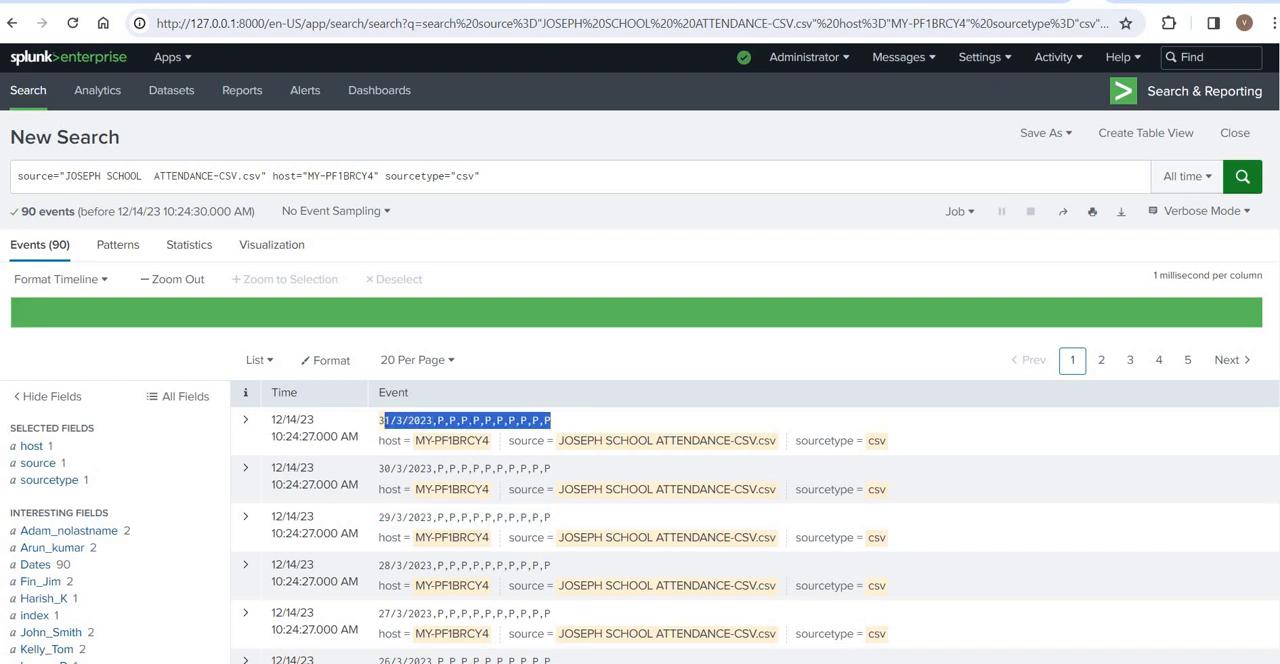
left_click(517, 421)
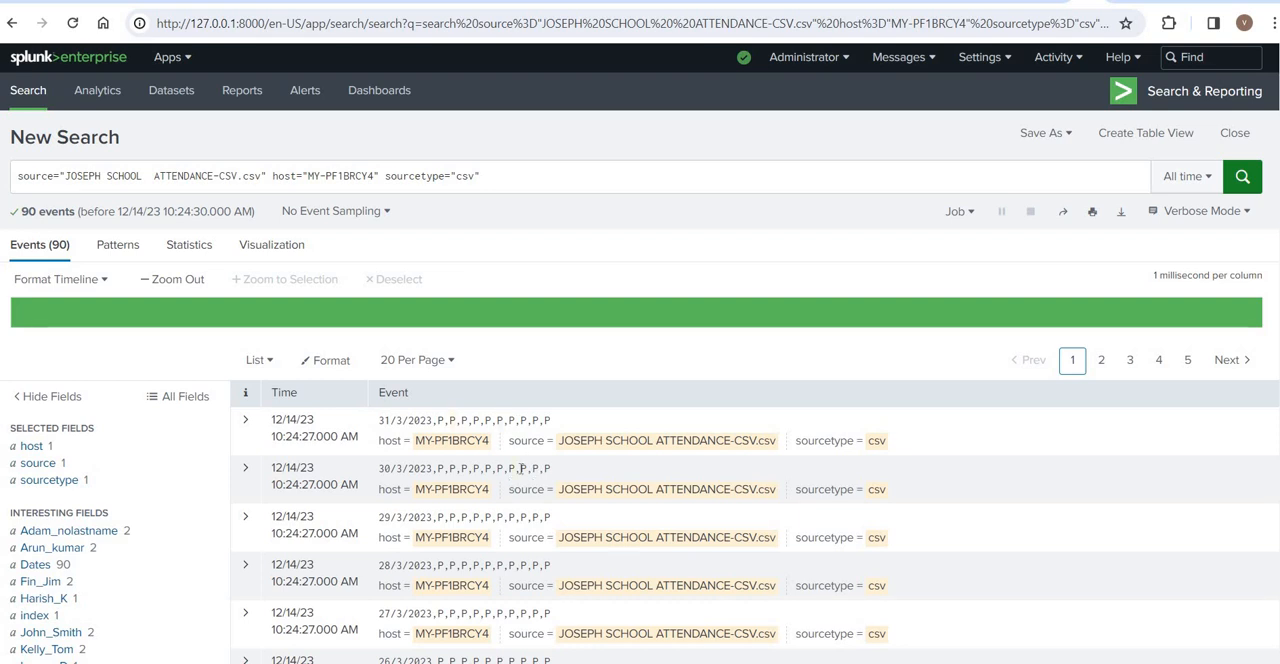
- Expand the 31/3/2023 event and examine how its raw values map to the extracted fields
left_click(245, 421)
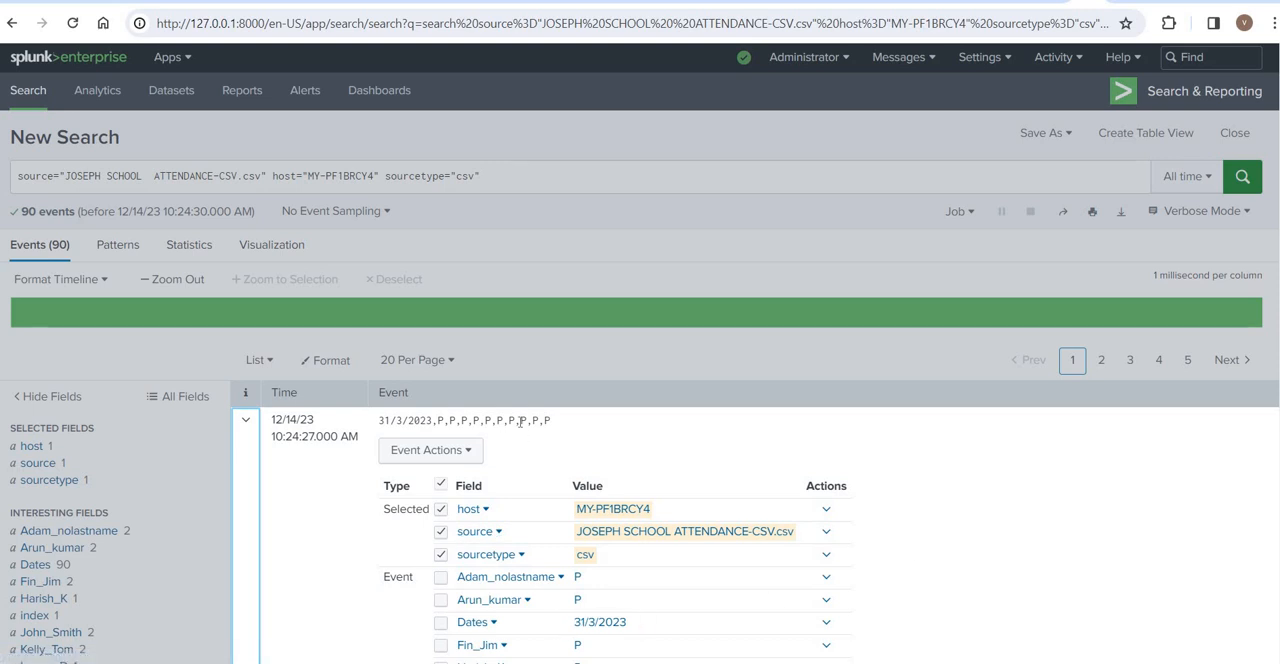
left_click_drag(455, 421, 514, 421)
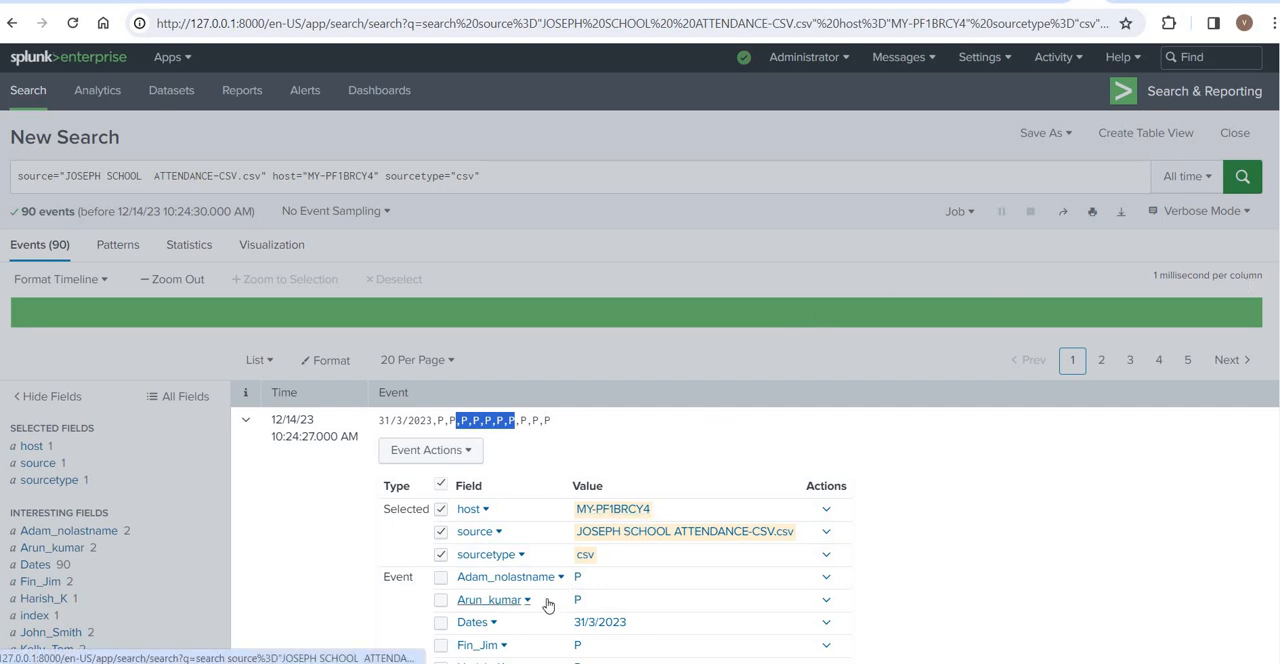
left_click_drag(547, 601, 443, 599)
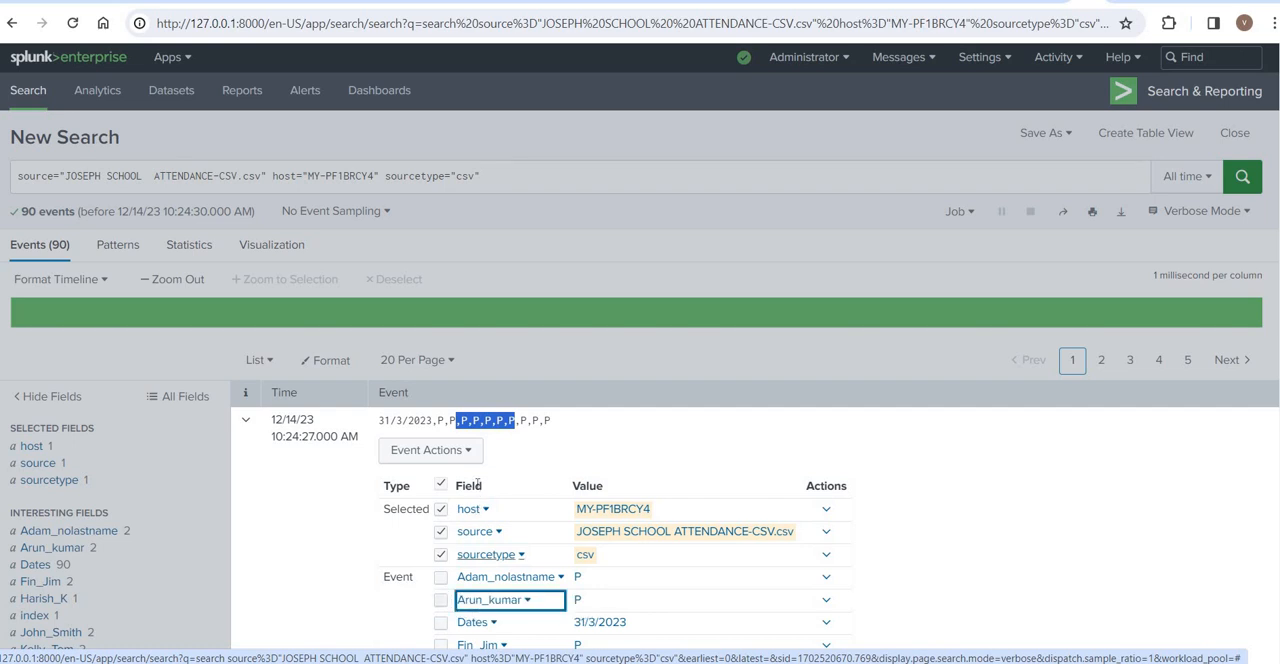
left_click_drag(450, 486, 471, 486)
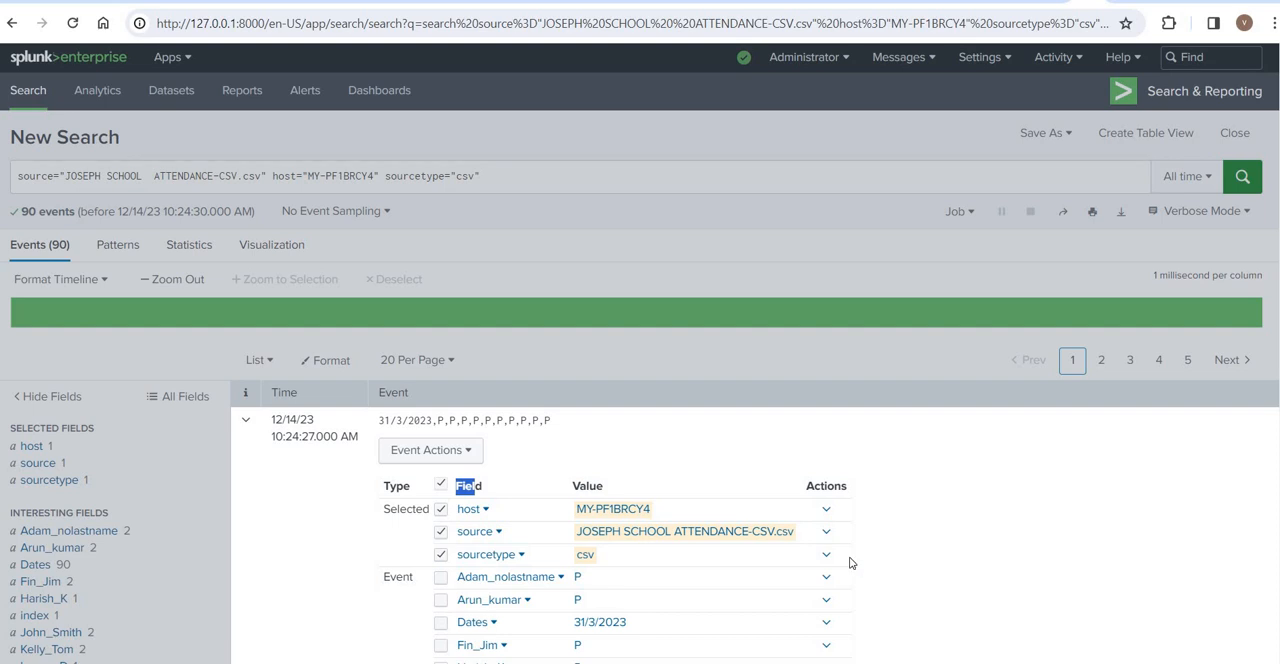
- Switch to the JOSEPH SCHOOL ATTENDANCE-CSV sheet in Excel and compare its header and data rows with the 31/3/2023 event in Splunk
key("alt+Tab")
left_click(433, 247)
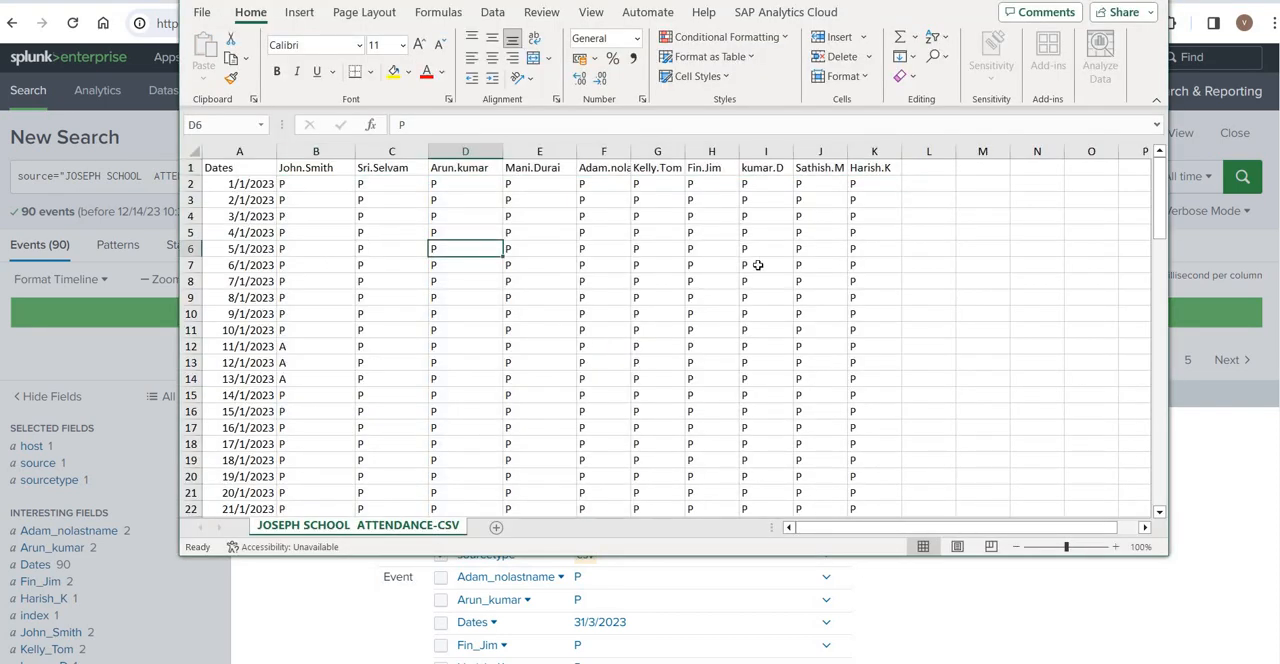
left_click_drag(826, 250, 228, 315)
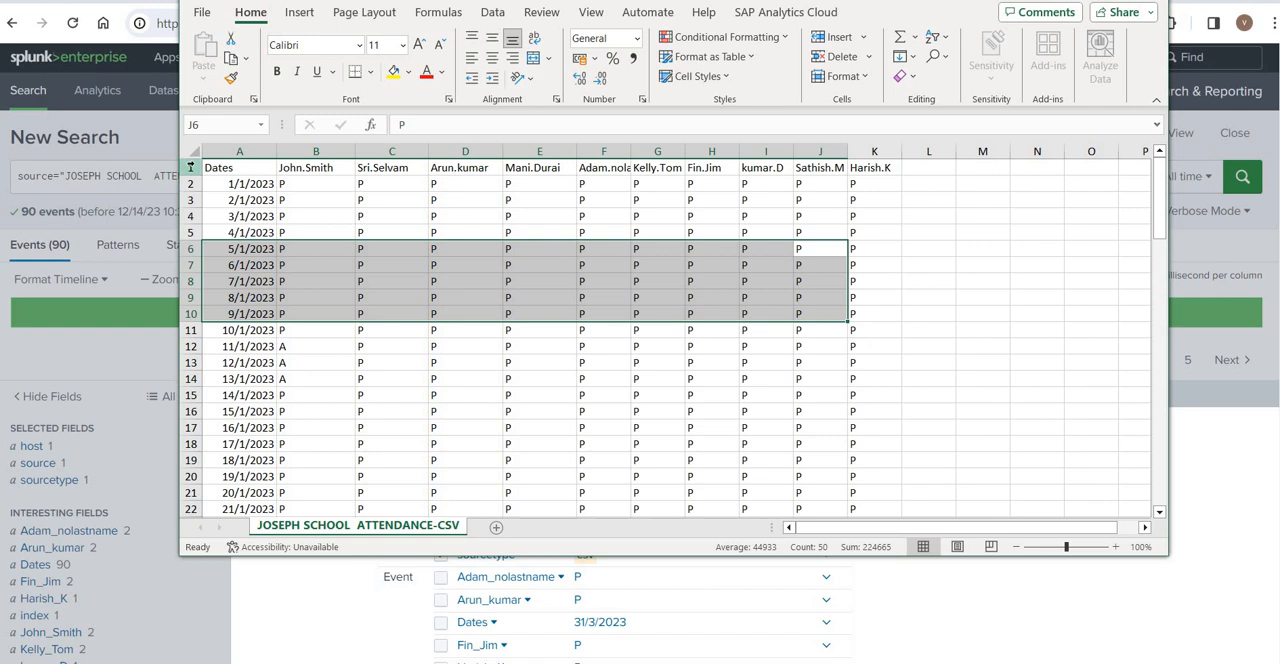
left_click(190, 167)
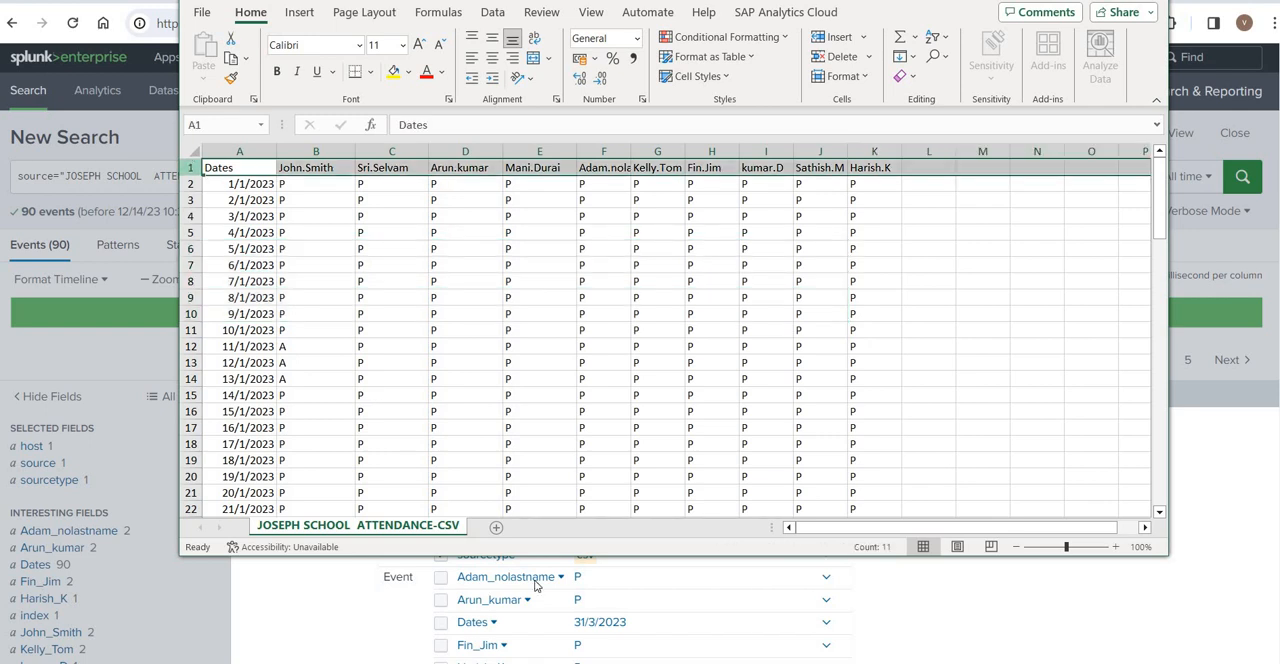
left_click(1222, 250)
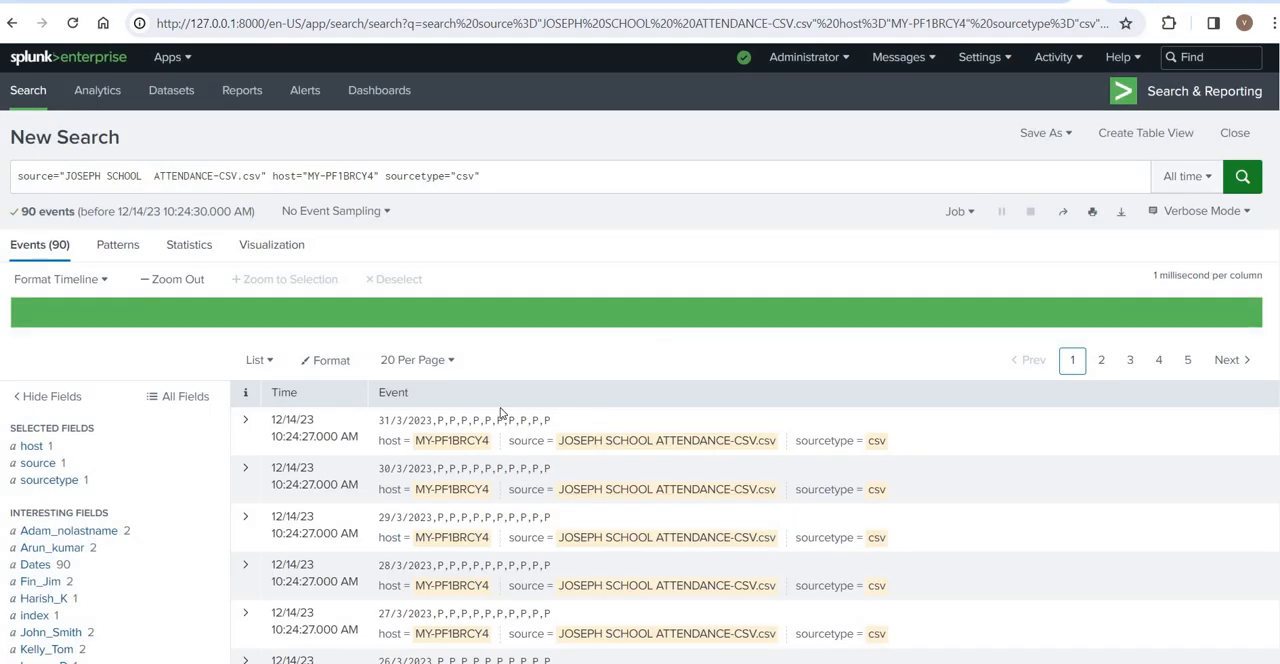
left_click_drag(550, 421, 272, 420)
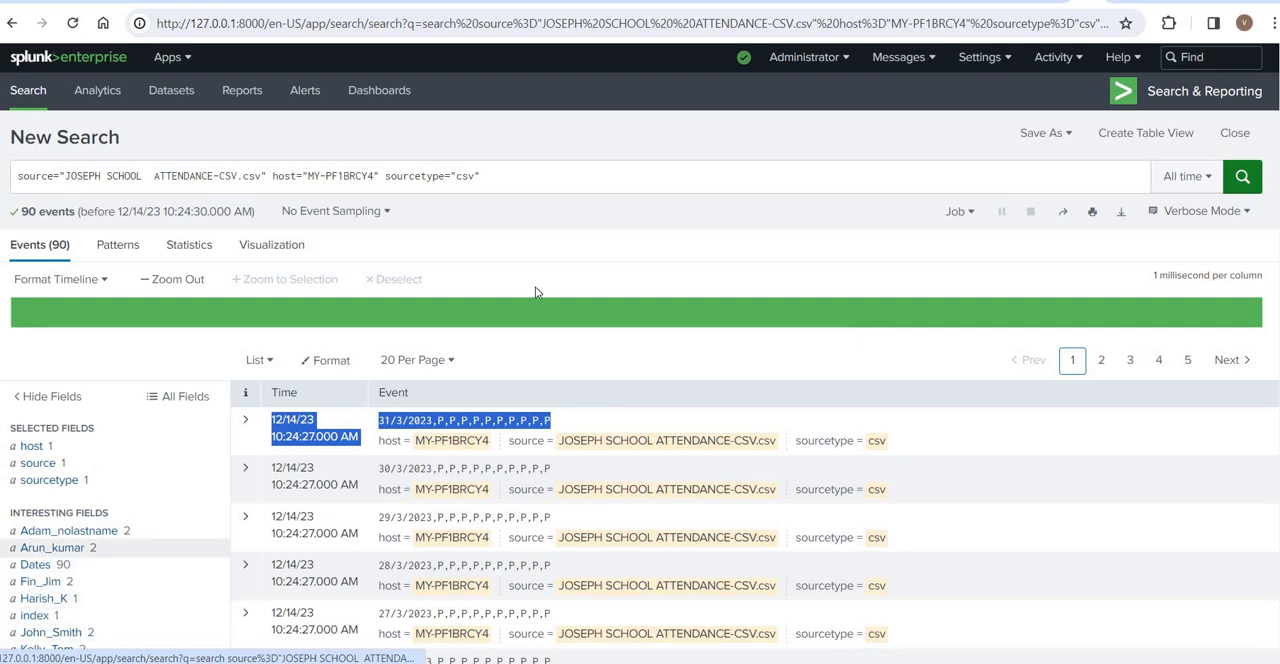
left_click(549, 244)
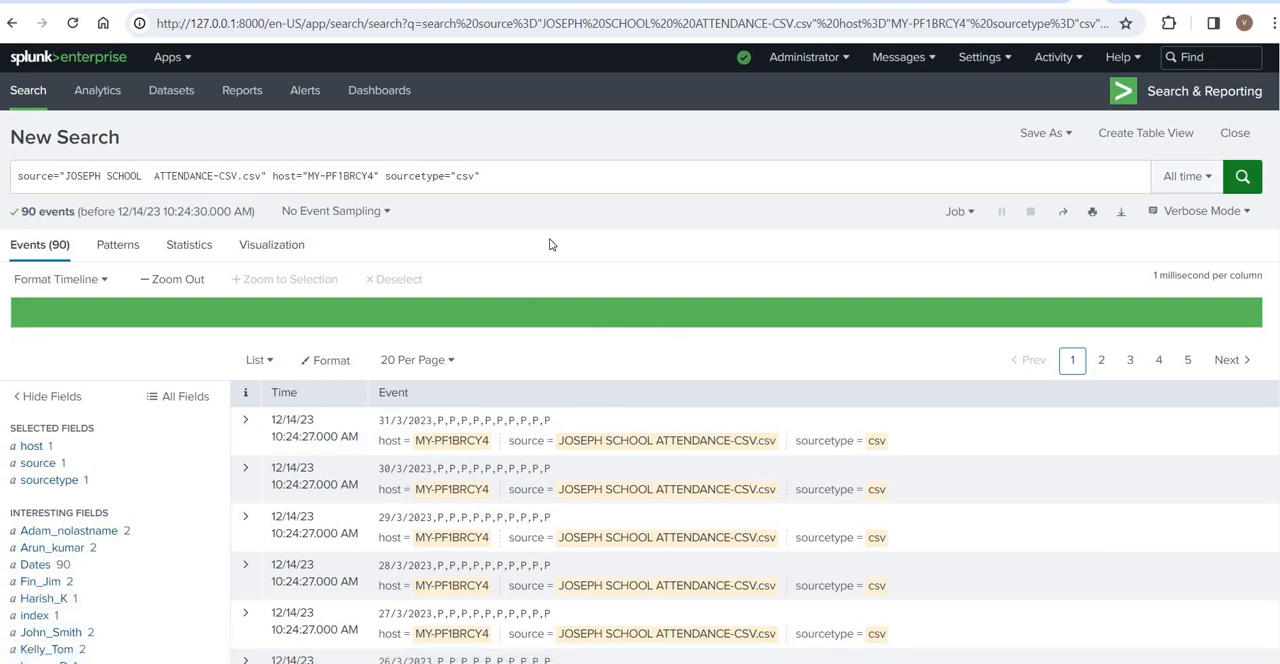
- Examine the Selected Fields list, including the sourcetype values, and the Interesting Fields list
scroll(549, 238, "down", 3)
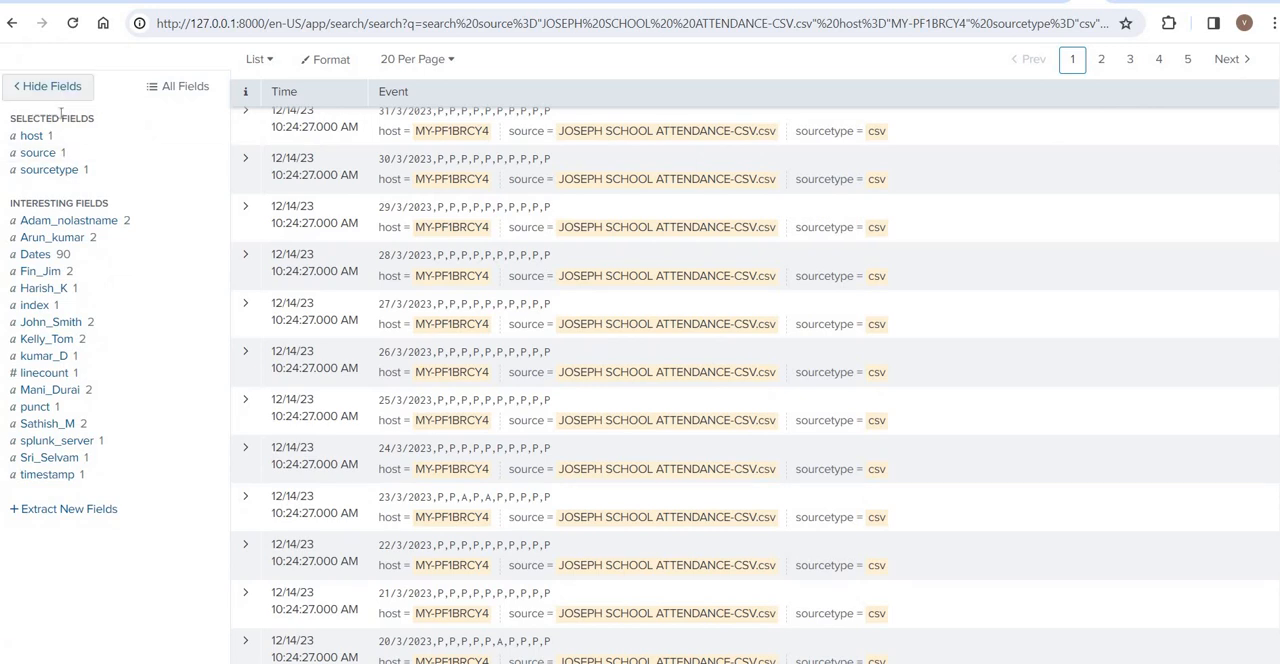
left_click_drag(32, 116, 70, 118)
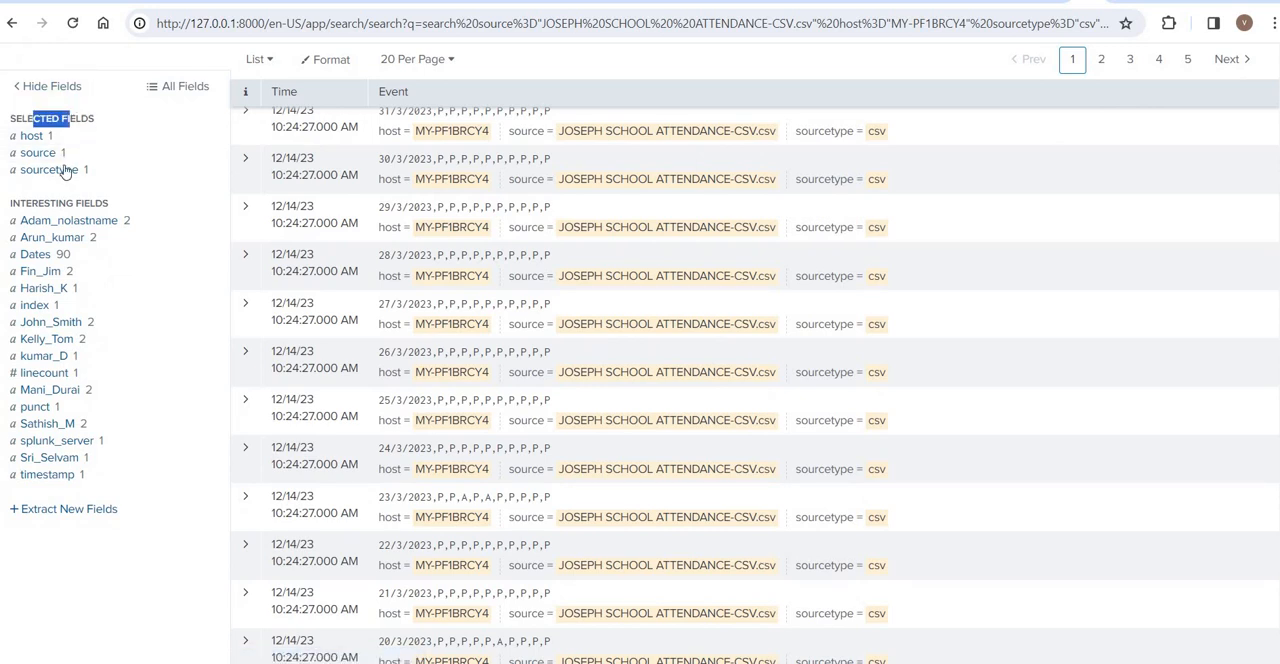
left_click(48, 170)
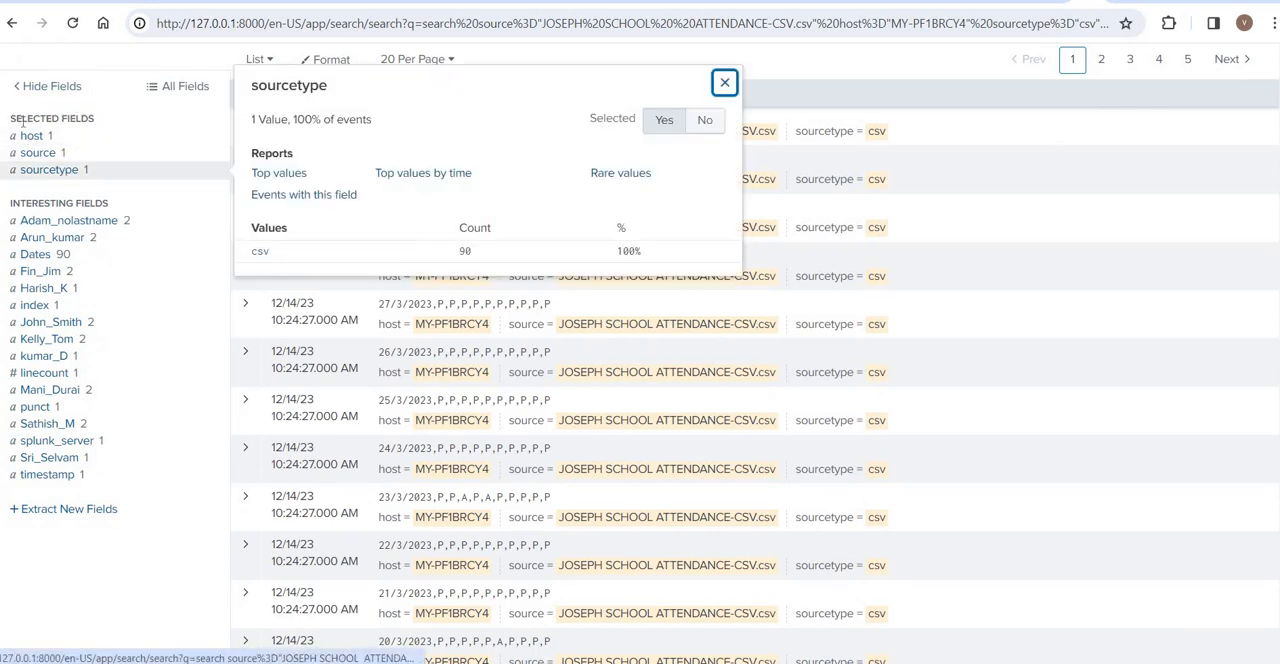
left_click_drag(87, 123, 22, 119)
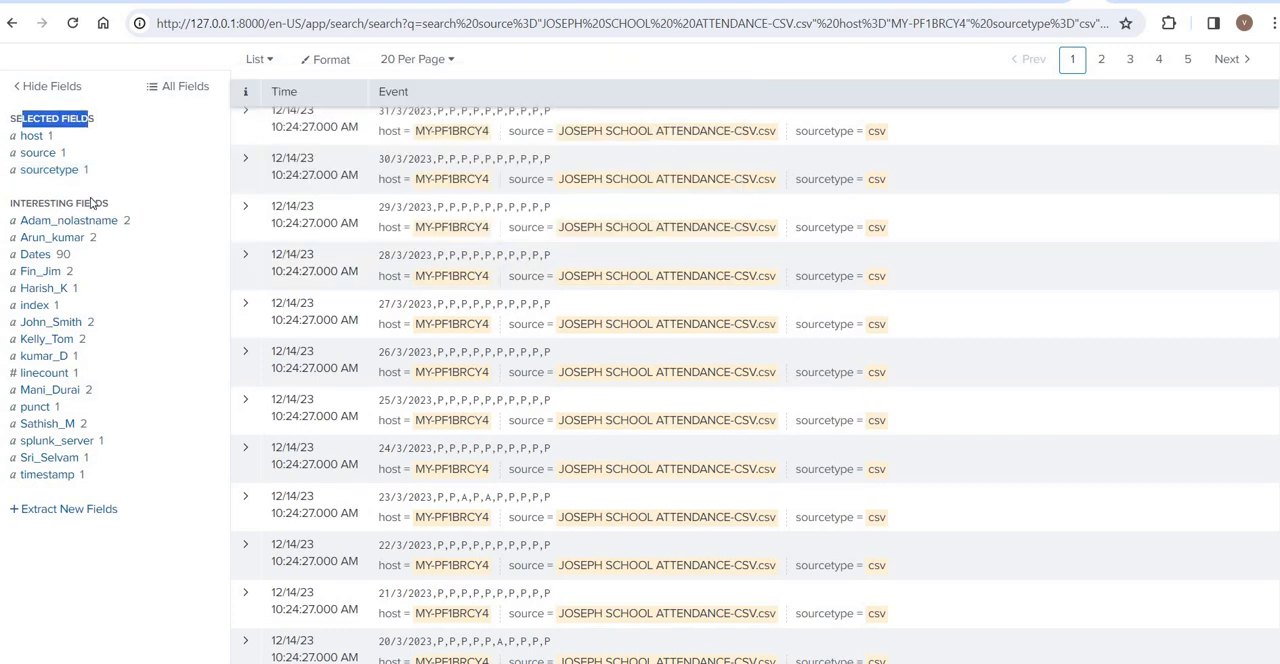
left_click_drag(90, 203, 26, 204)
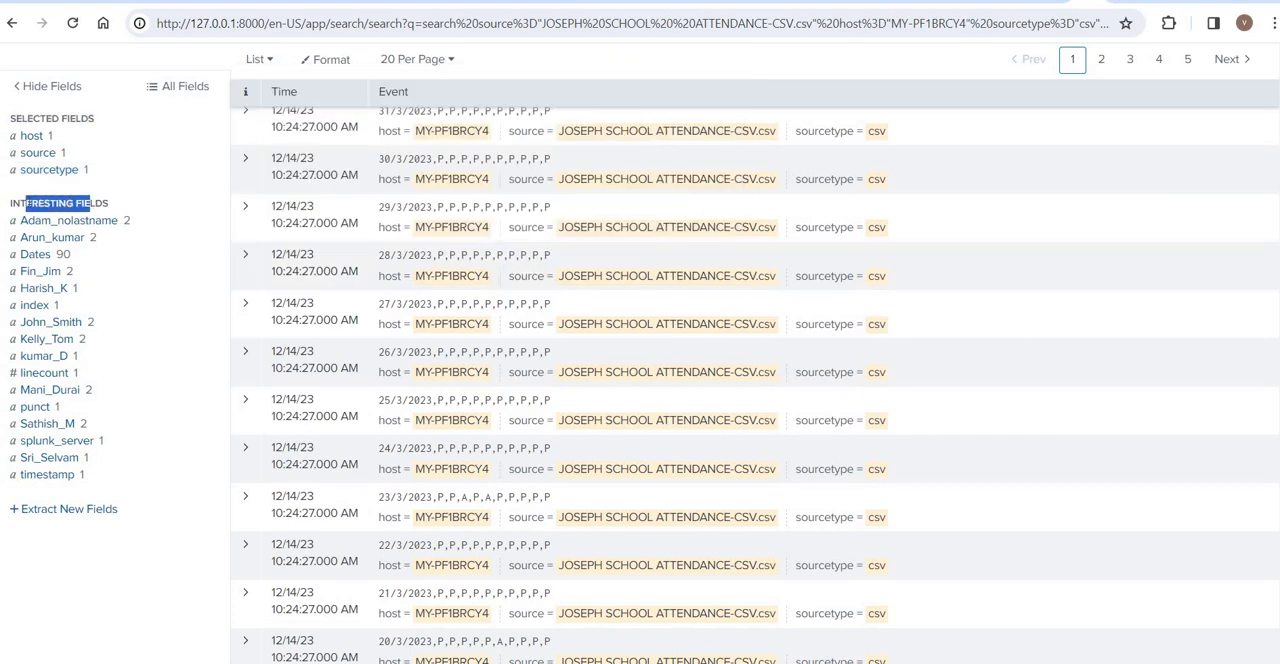
- Examine the P and A value counts and percentages of two student attendance fields
left_click(65, 327)
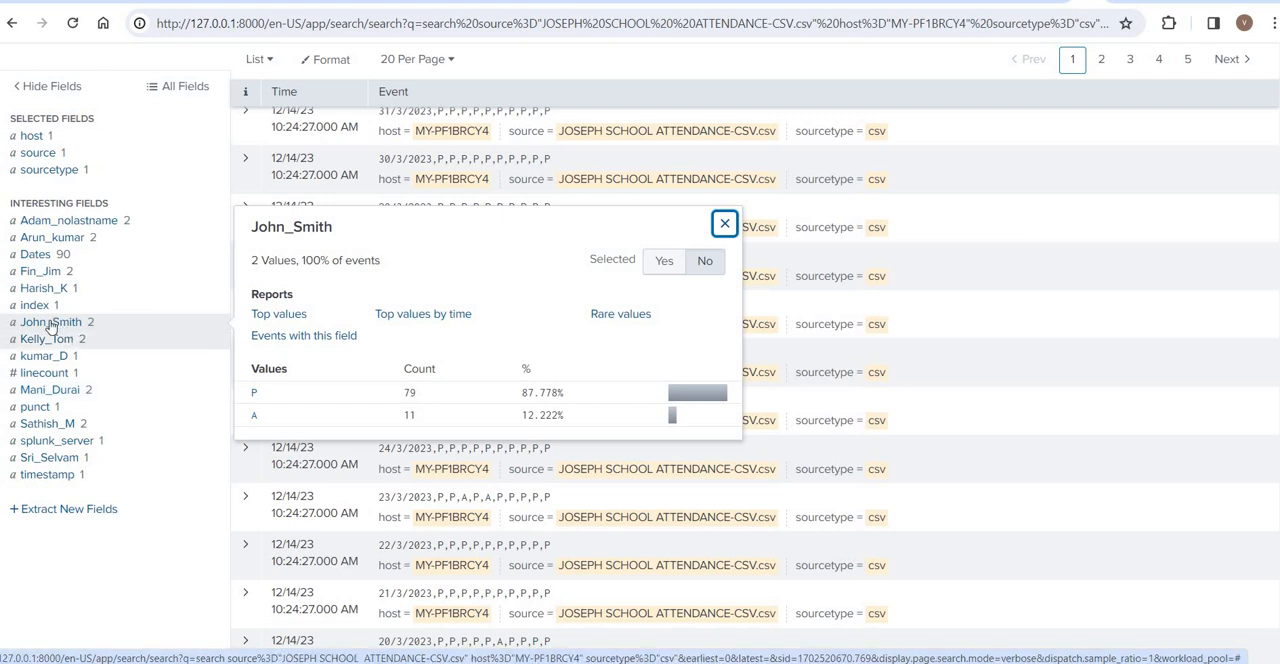
left_click(60, 339)
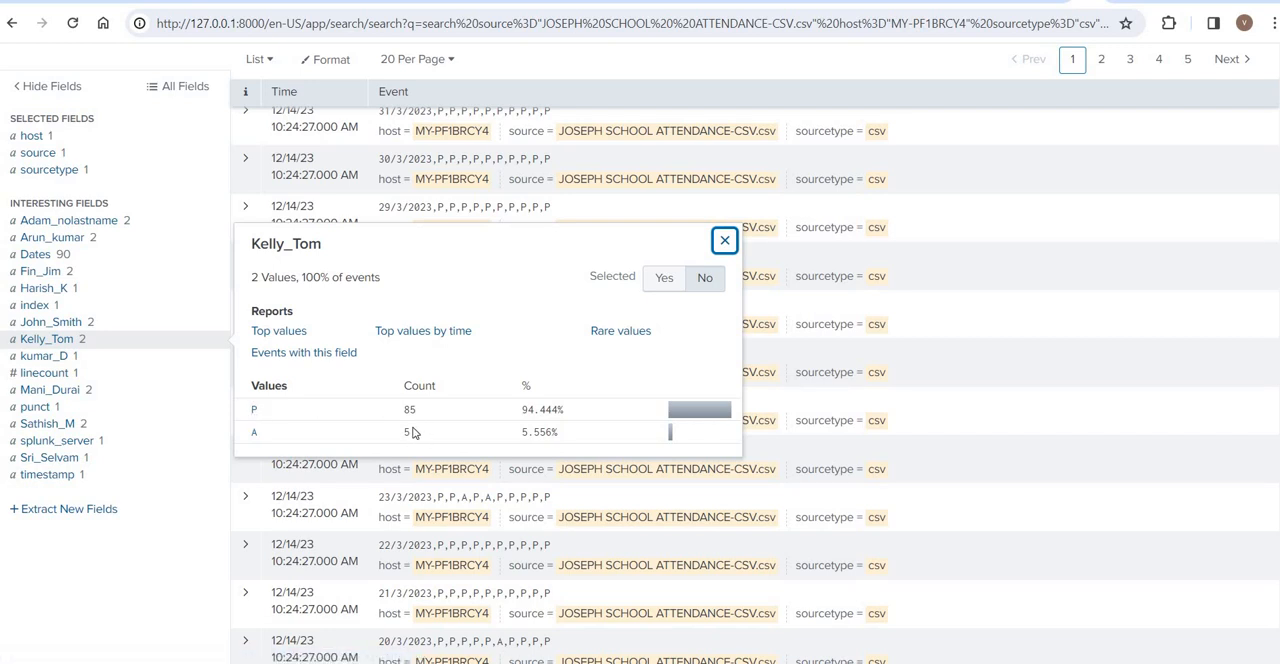
left_click_drag(415, 393, 797, 297)
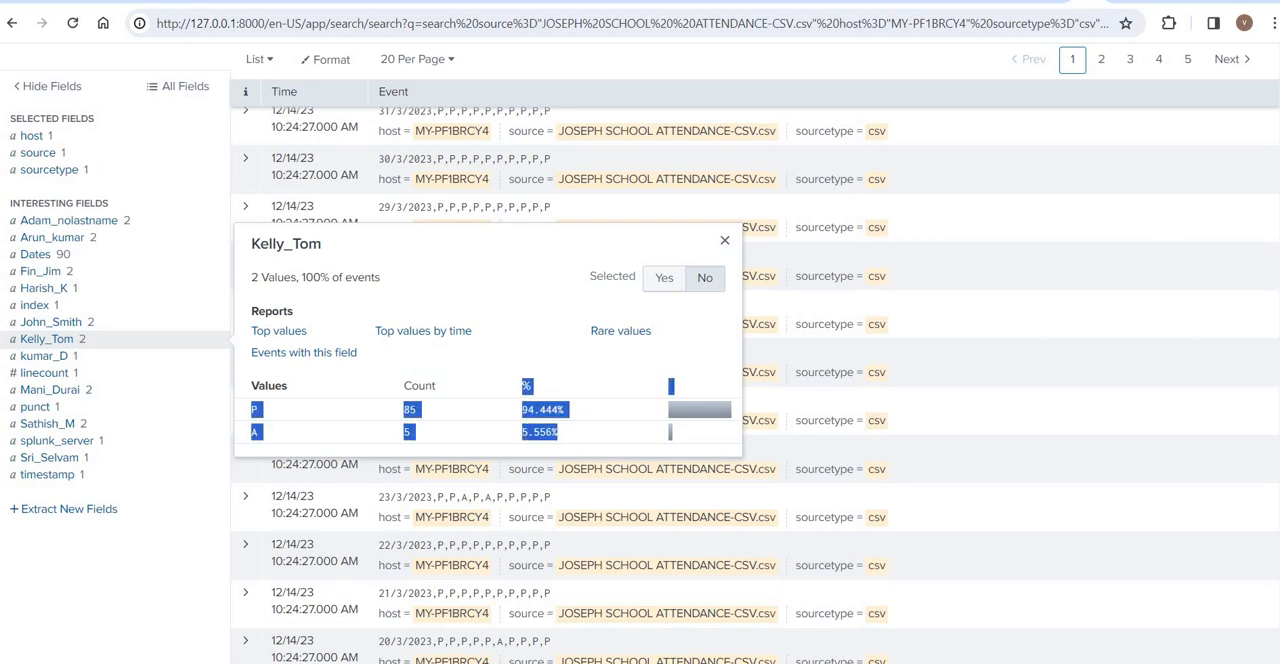
scroll(733, 187, "up", 3)
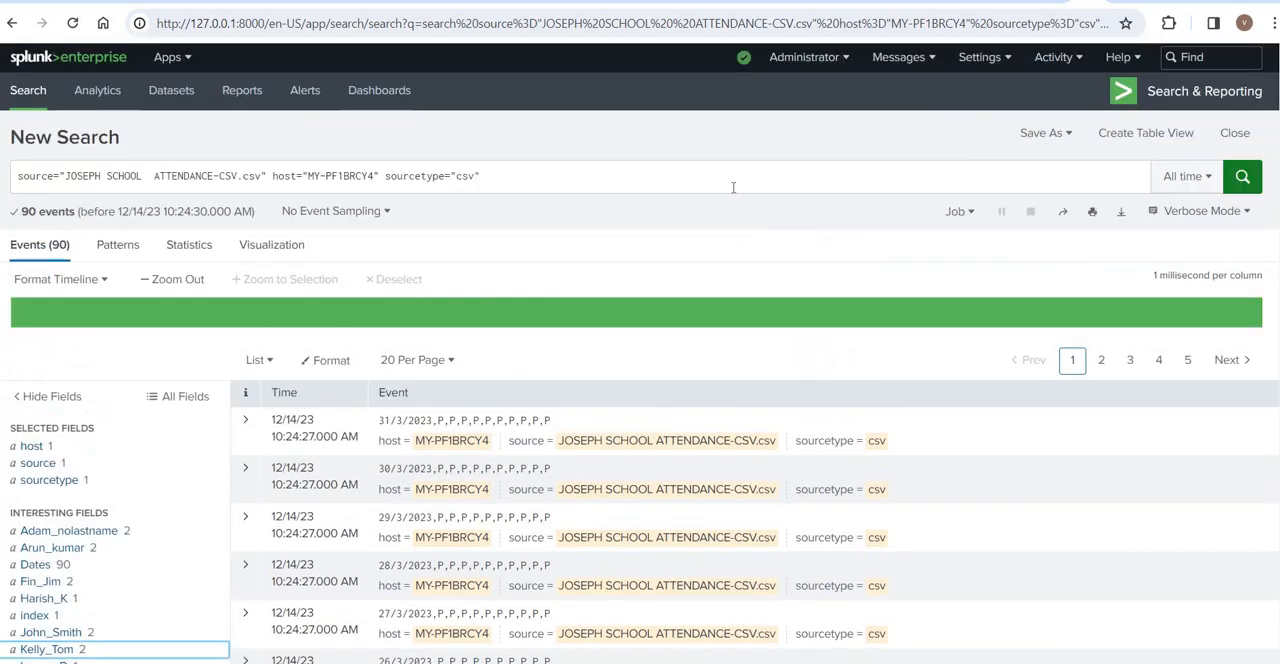
left_click(504, 180)
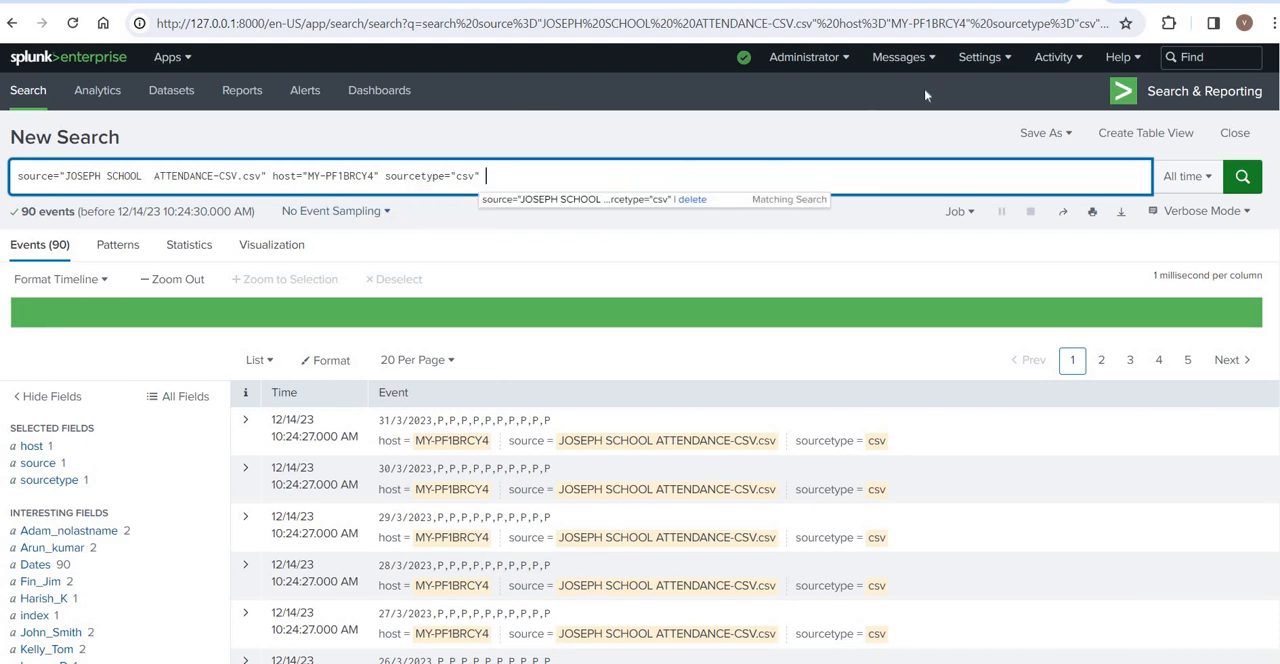
- Start another Add Data upload, supply the JOSEPH SCHOOL Marks-CSV file from the EXCEL PROJECT folder, and proceed to Set Source Type
left_click(975, 66)
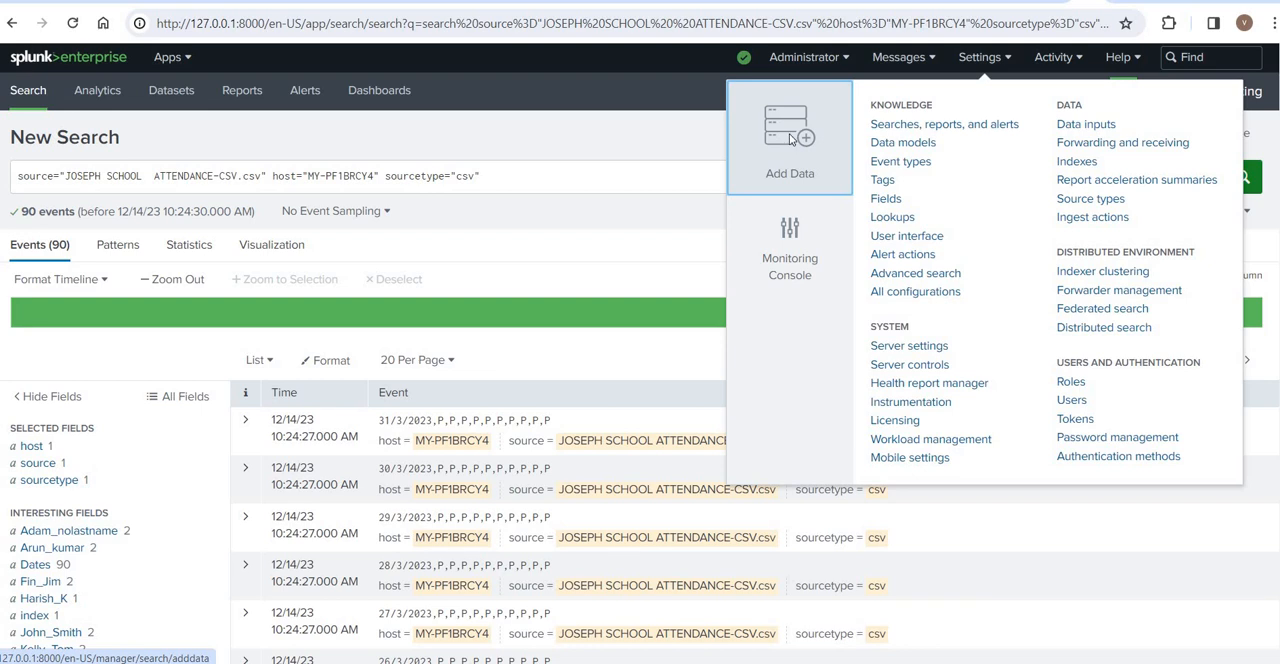
left_click(791, 139)
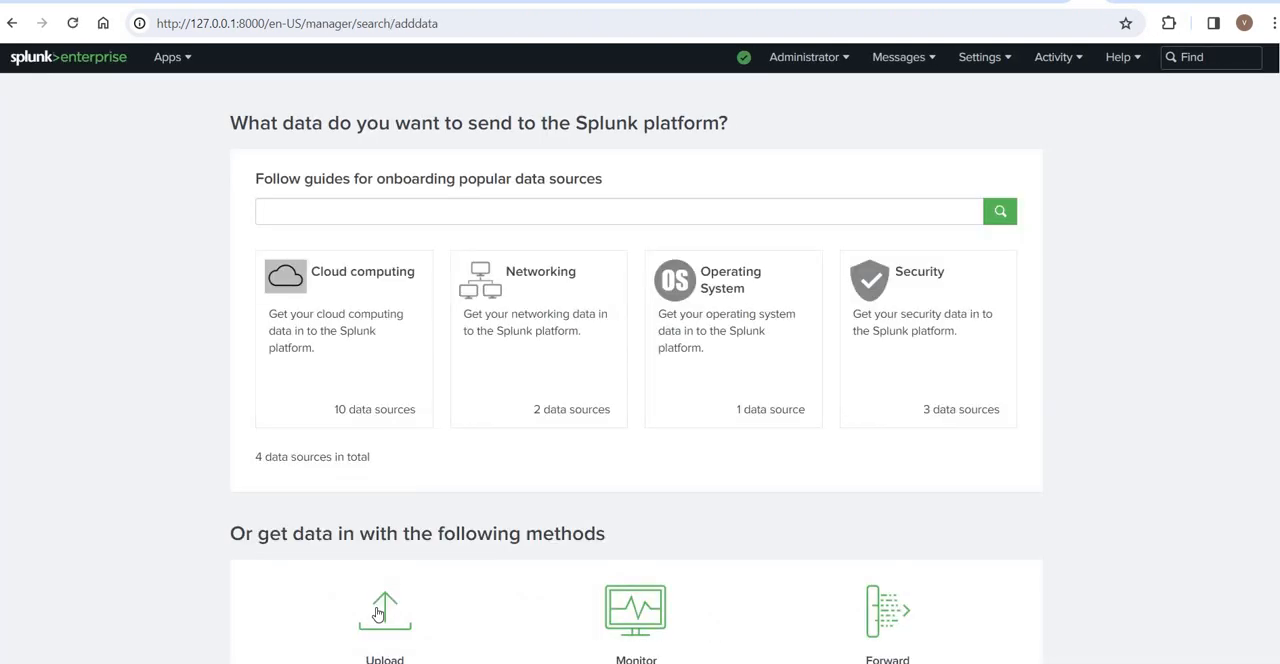
left_click(378, 614)
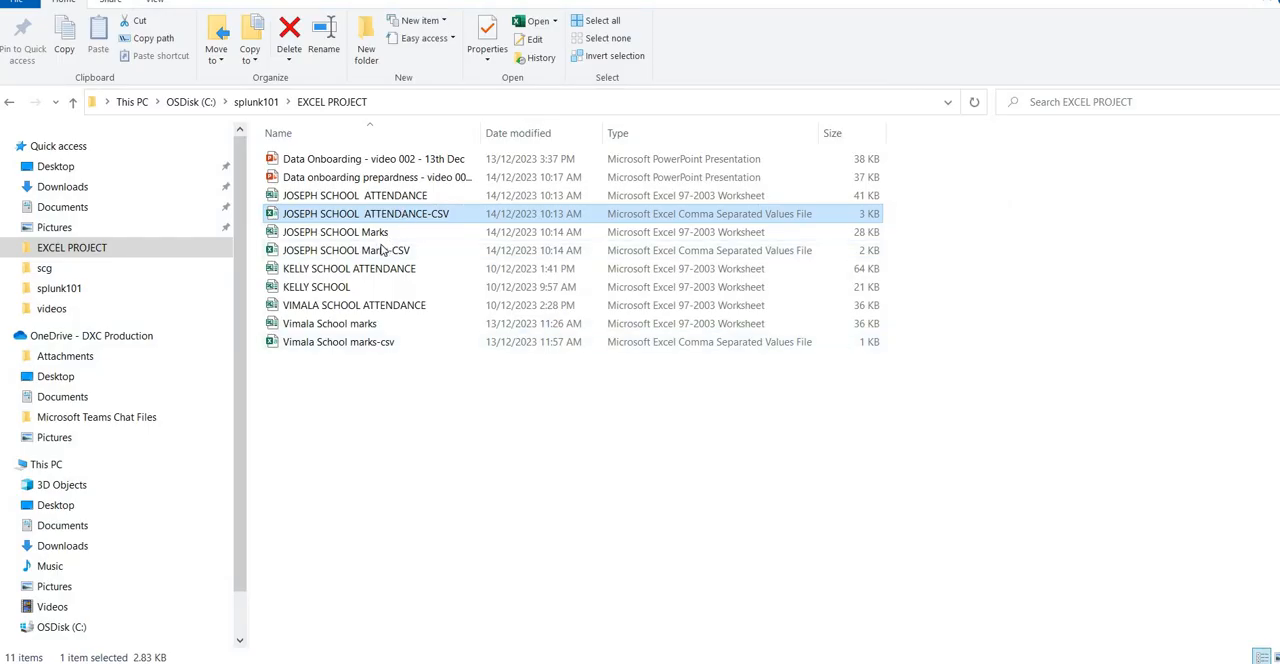
left_click(380, 252)
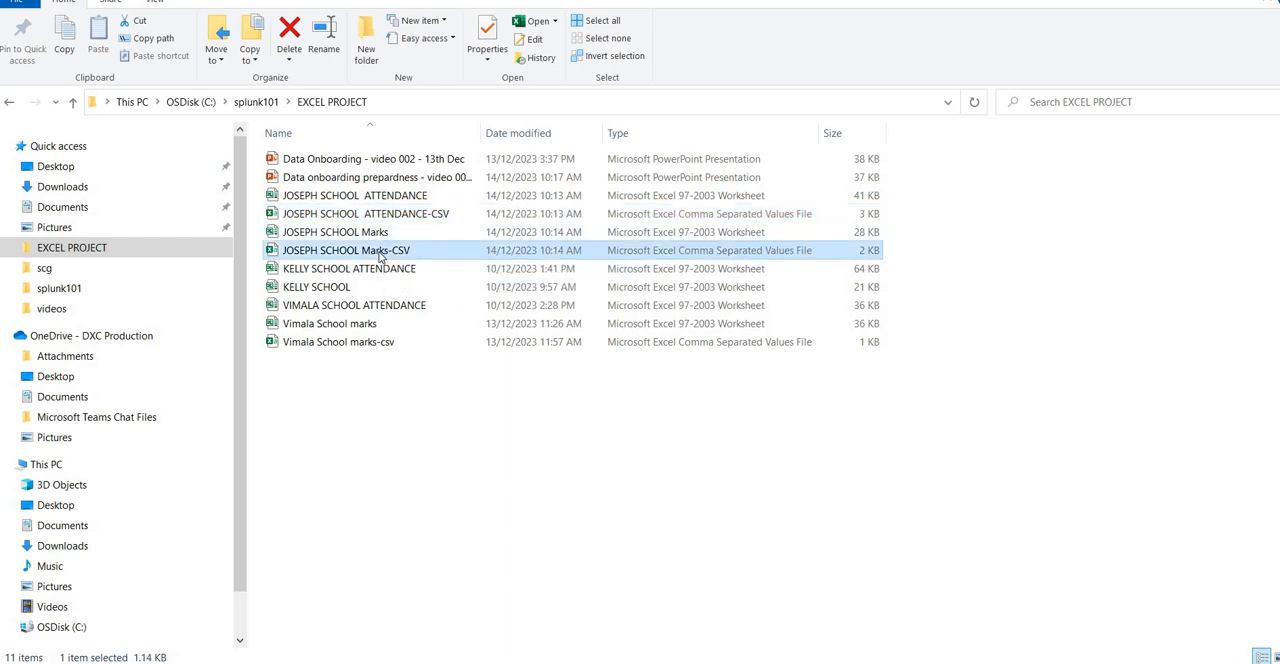
left_click_drag(380, 257, 551, 376)
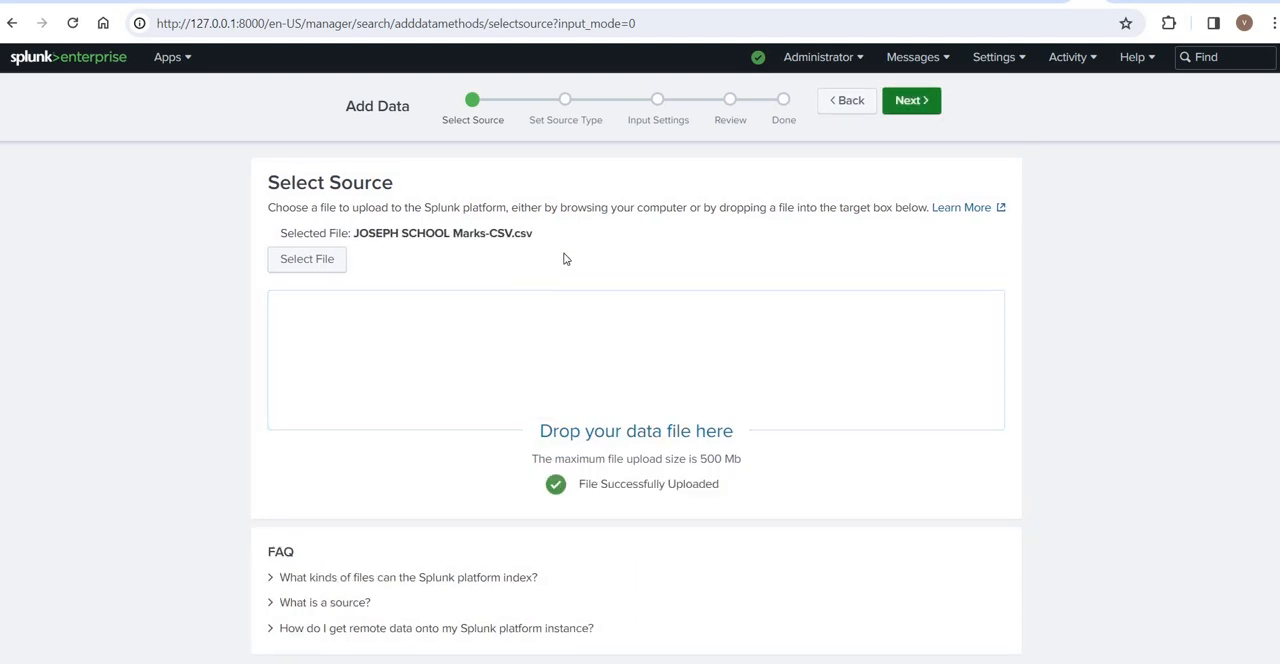
left_click(920, 101)
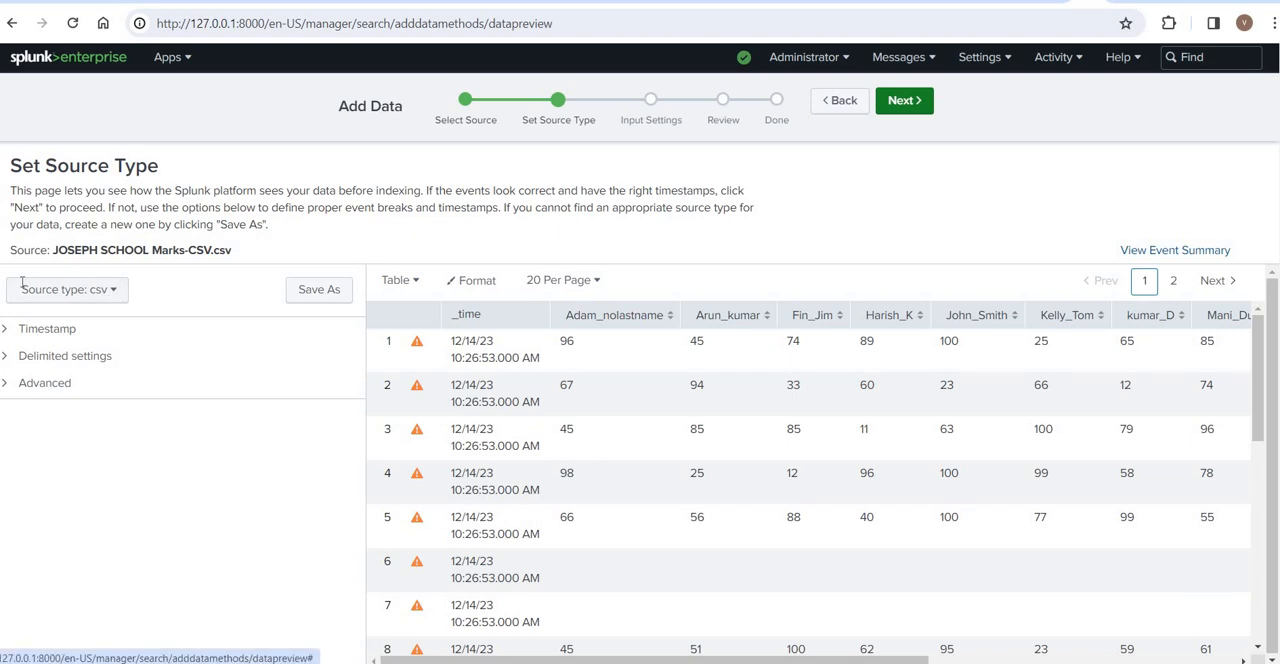
- Examine the csv source type selection and the student marks in the data preview
left_click_drag(150, 291, 22, 288)
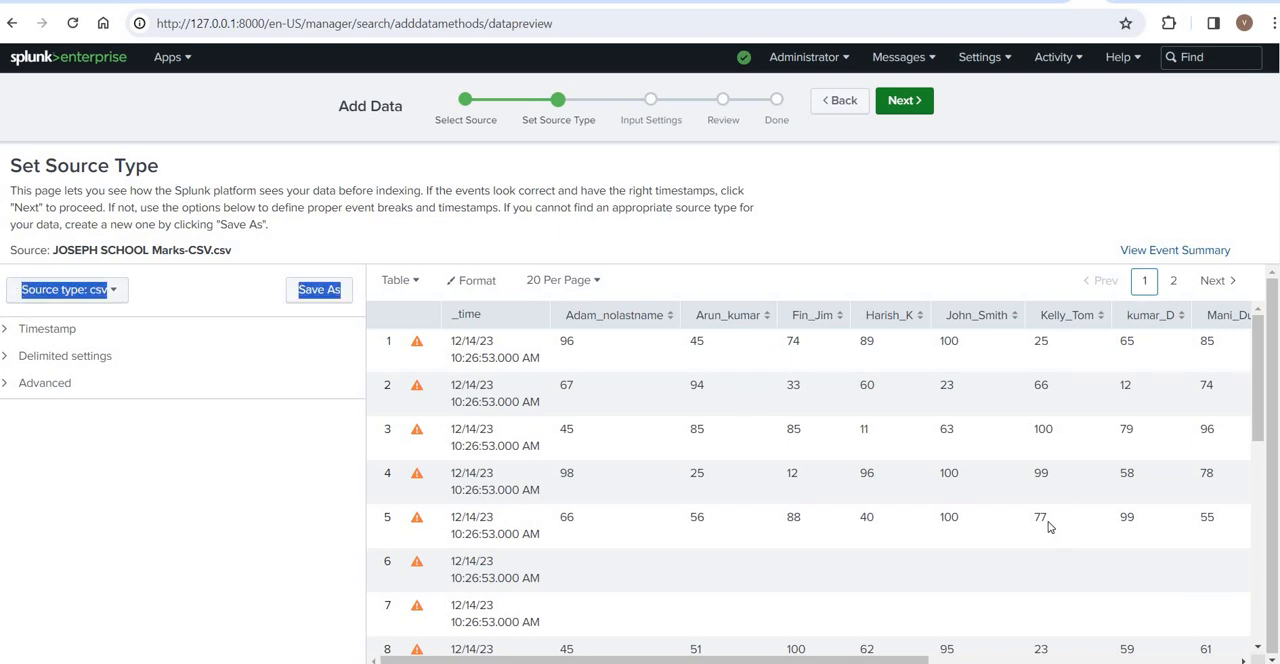
left_click_drag(1048, 519, 941, 390)
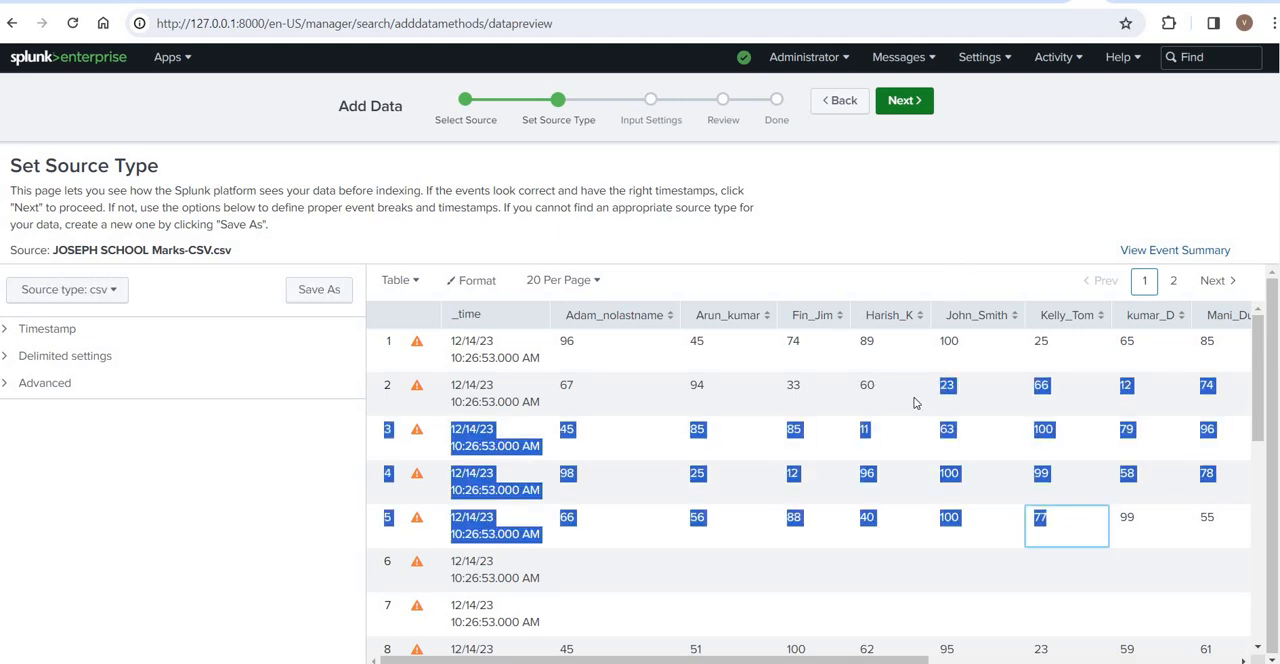
left_click(896, 431)
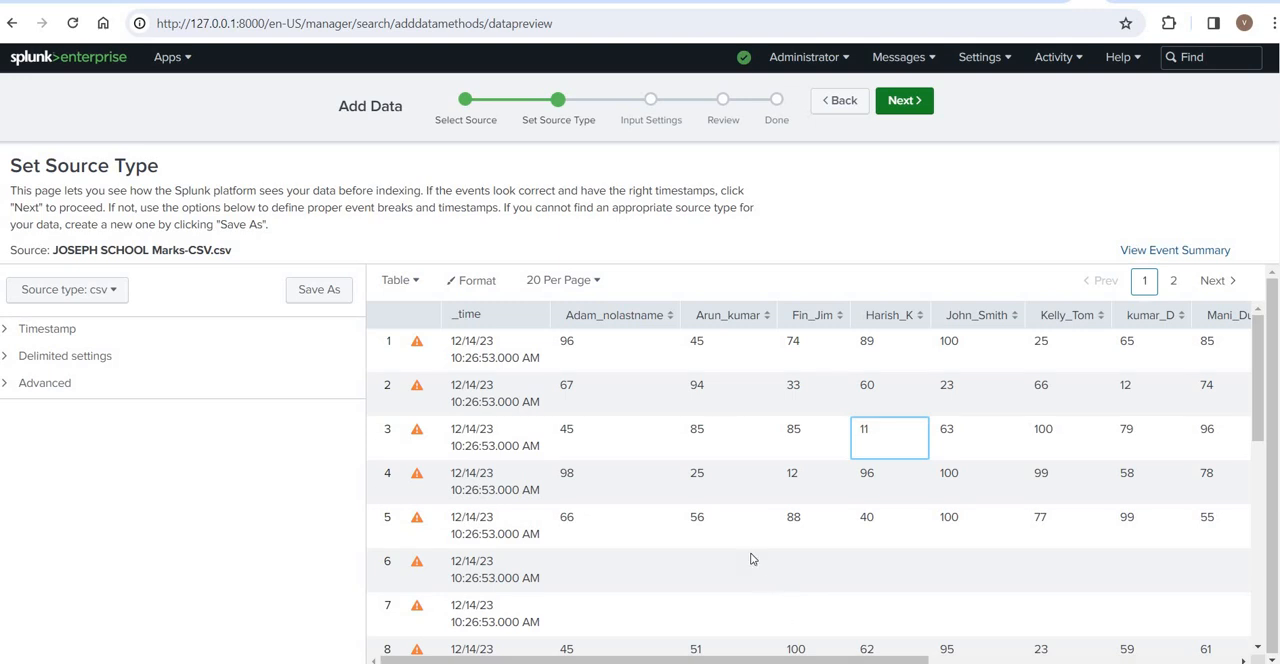
- Look over the lower rows of the marks data preview and the Input Settings page, and return to Set Source Type
left_click_drag(776, 626, 727, 565)
left_click(790, 565)
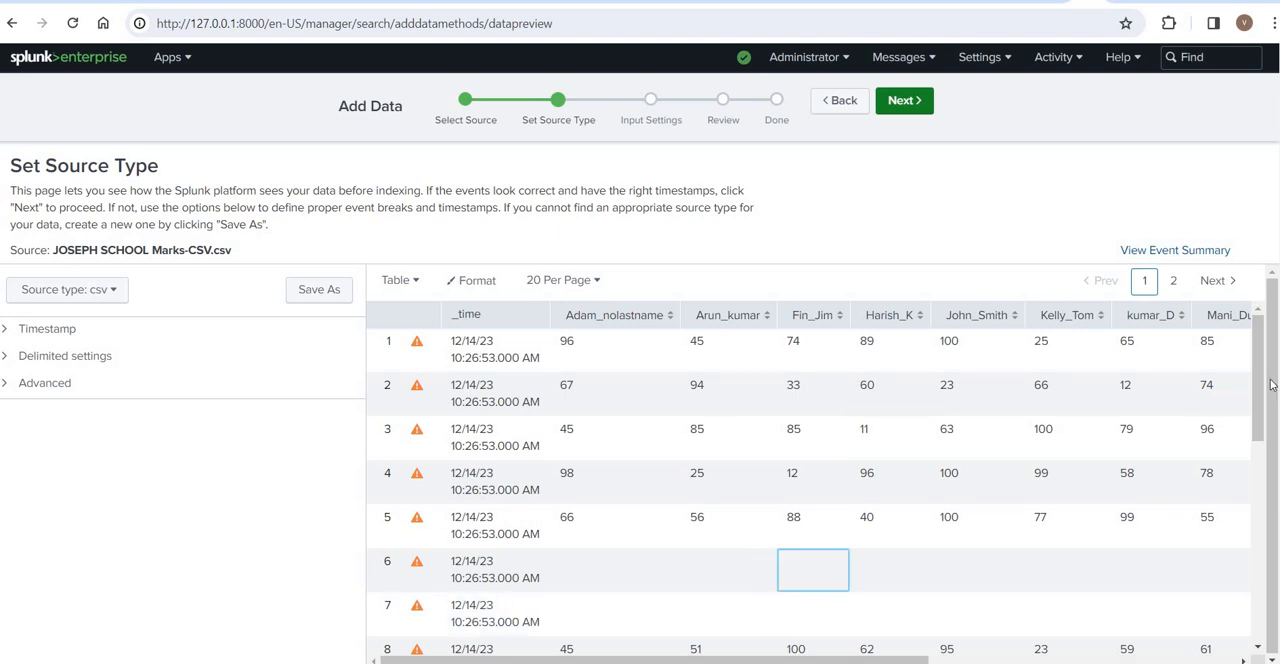
left_click_drag(1262, 389, 1262, 425)
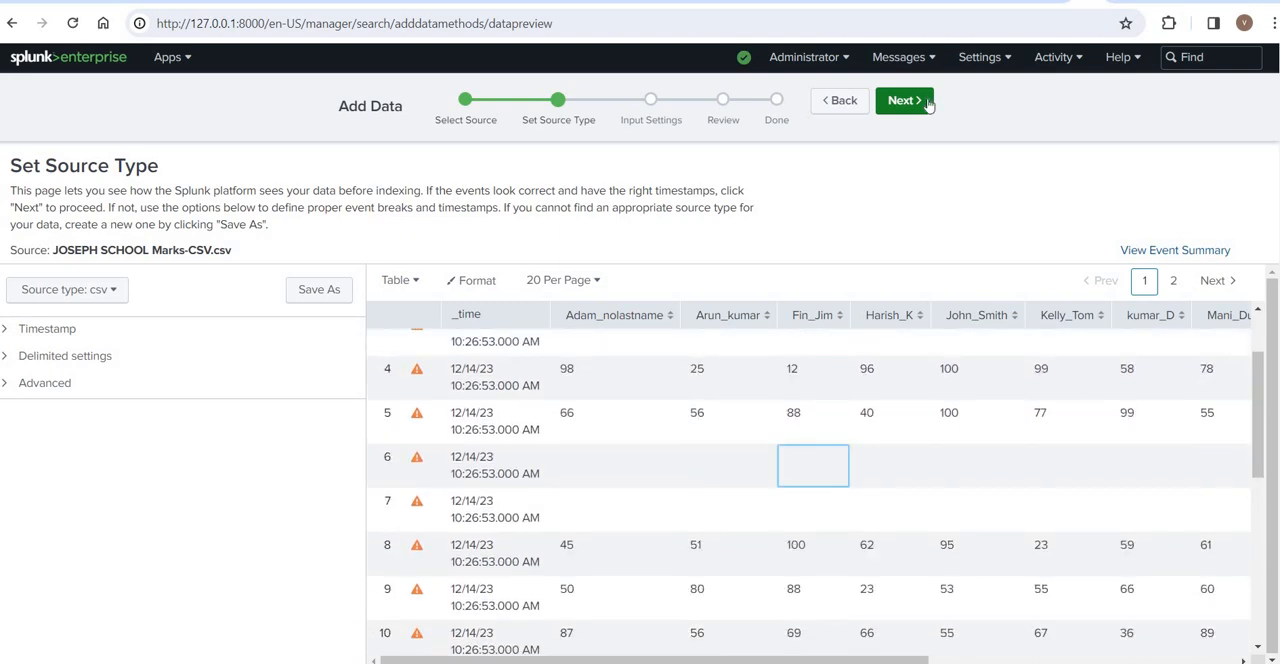
left_click(928, 104)
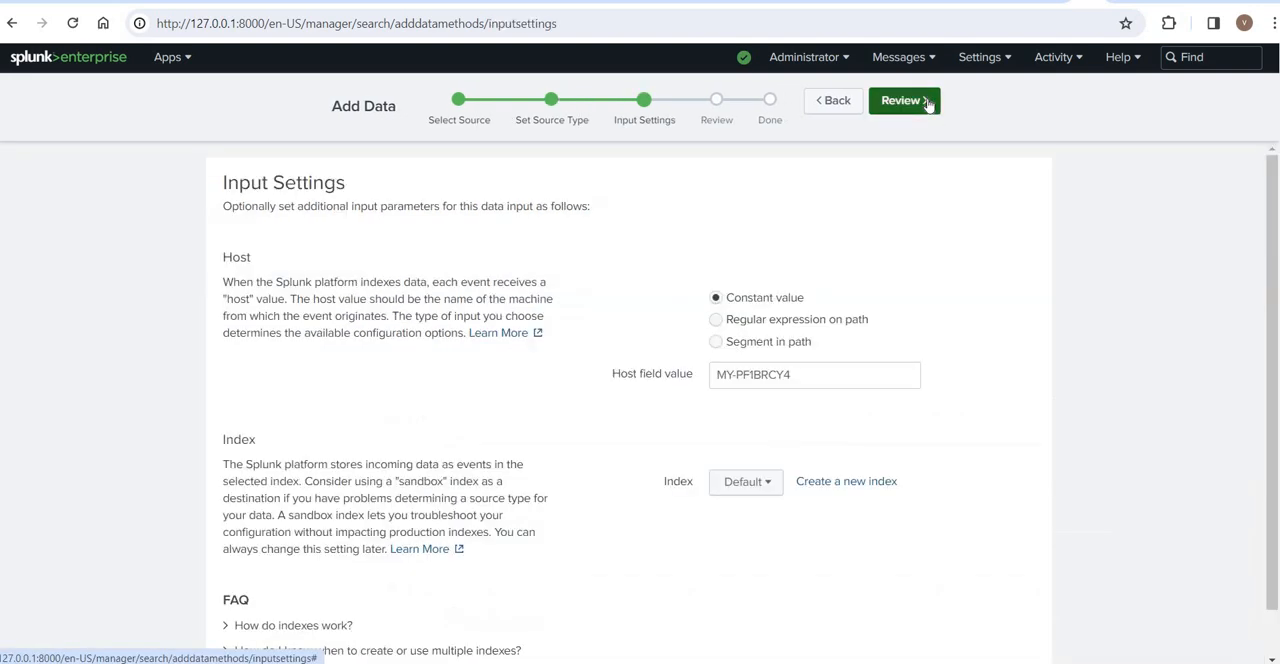
left_click(836, 104)
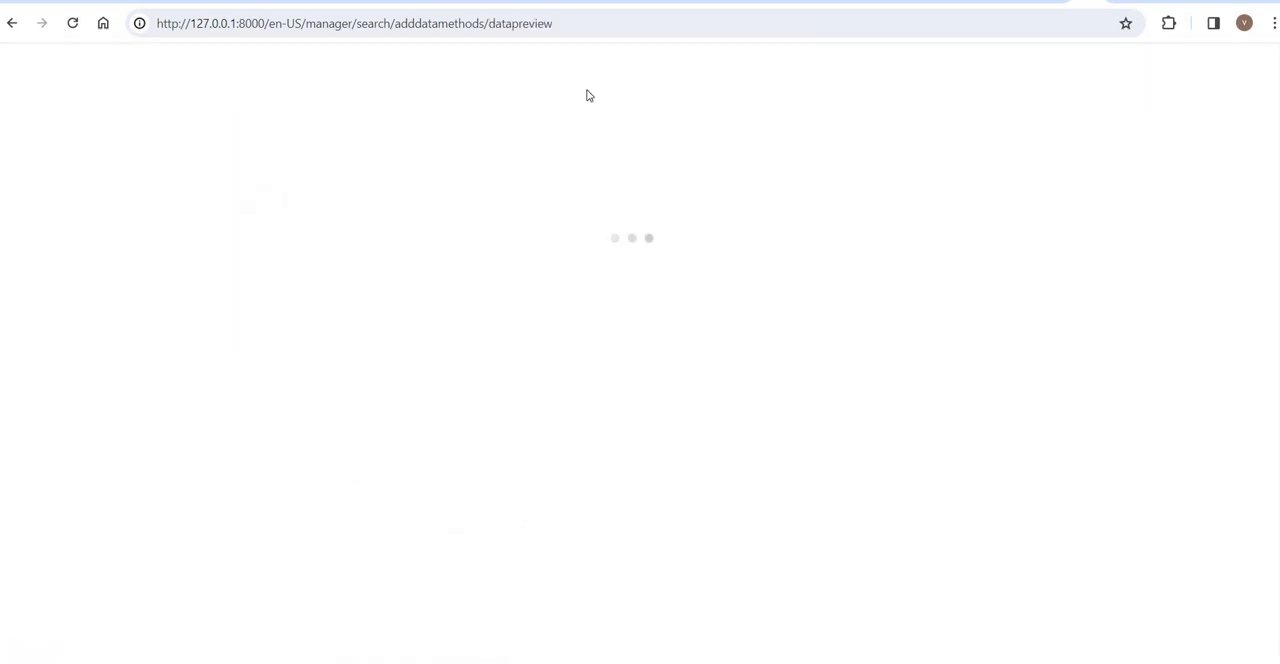
left_click(501, 22)
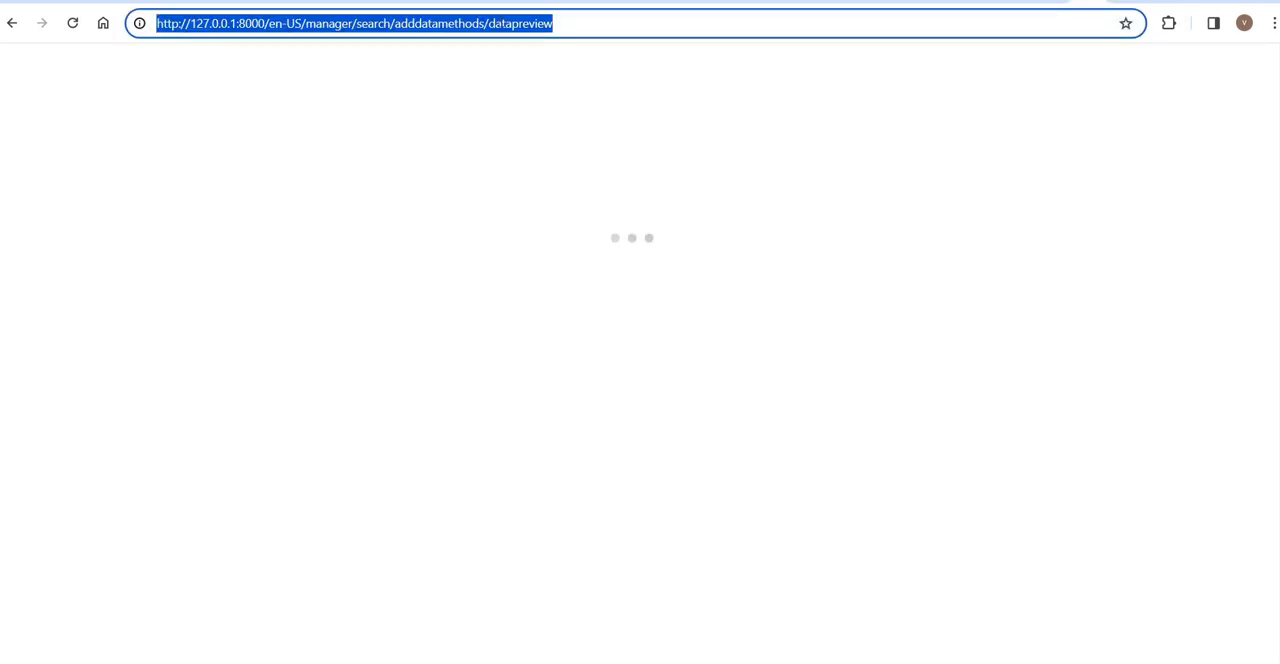
key("End")
key("BackSpace")
key("BackSpace")
key("BackSpace")
key("BackSpace")
key("BackSpace")
key("BackSpace")
key("BackSpace")
key("BackSpace")
key("BackSpace")
key("BackSpace")
key("BackSpace")
key("BackSpace")
key("BackSpace")
key("BackSpace")
key("BackSpace")
key("BackSpace")
key("BackSpace")
key("BackSpace")
key("BackSpace")
key("BackSpace")
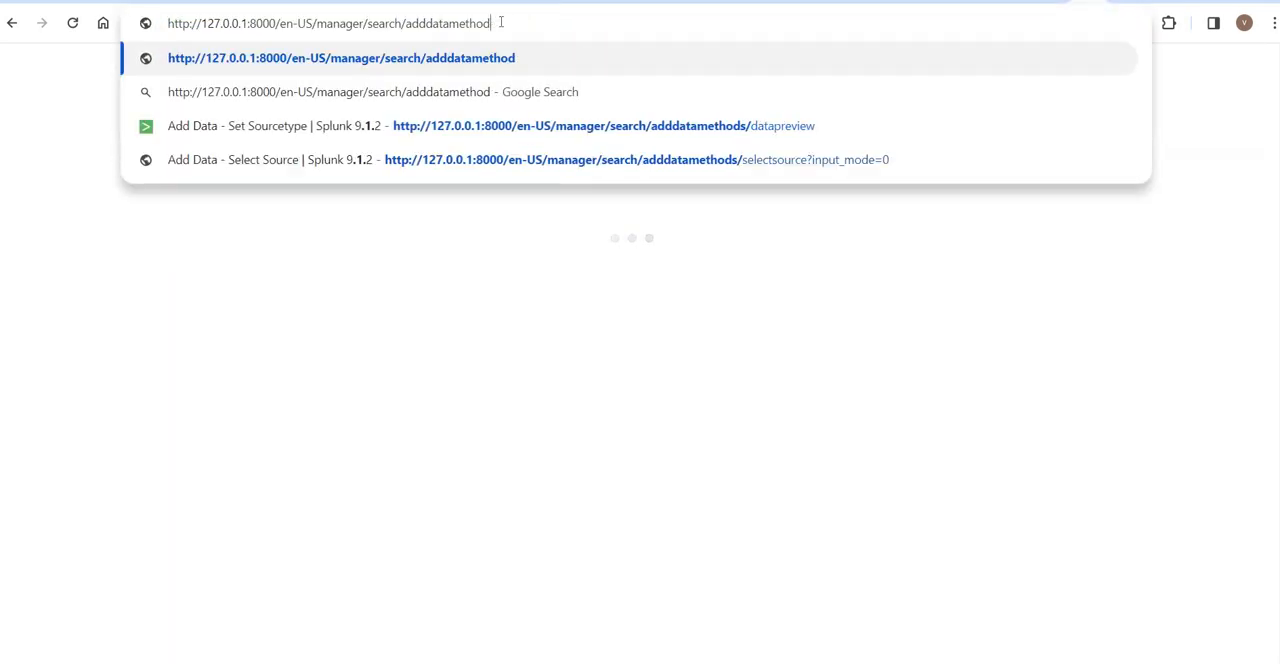
key("BackSpace")
key("BackSpace")
key("BackSpace")
key("BackSpace")
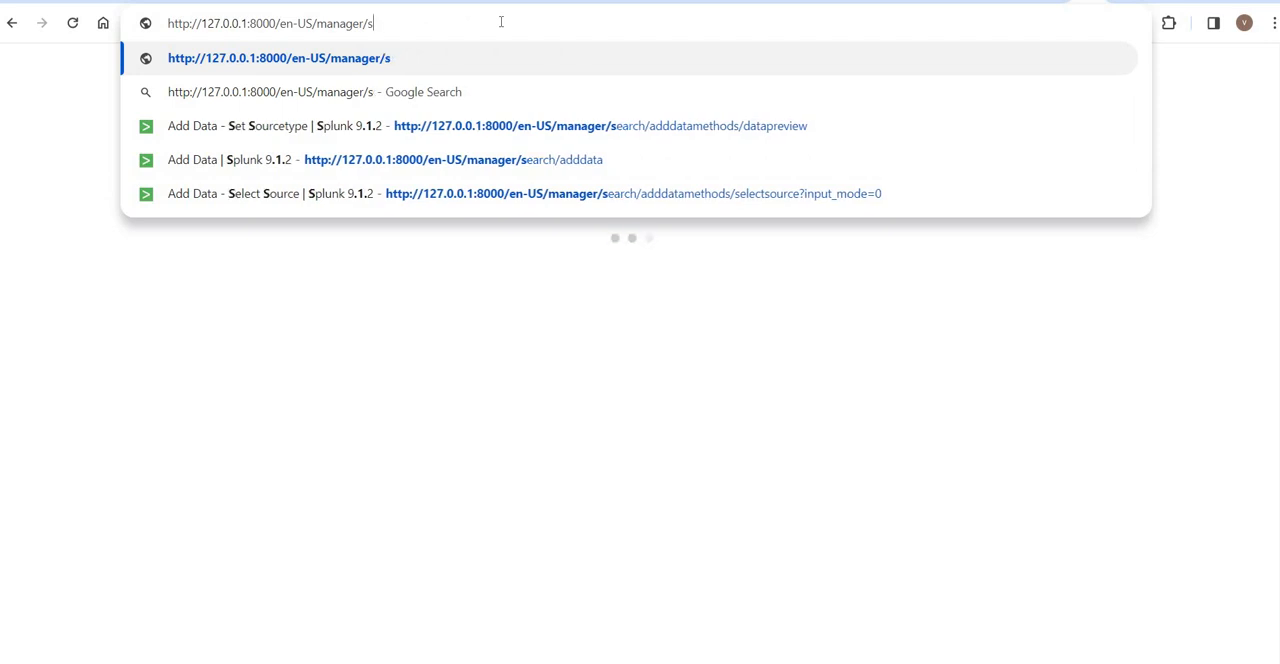
key("BackSpace")
key("BackSpace")
key("BackSpace")
key("BackSpace")
key("BackSpace")
key("BackSpace")
key("BackSpace")
key("BackSpace")
key("BackSpace")
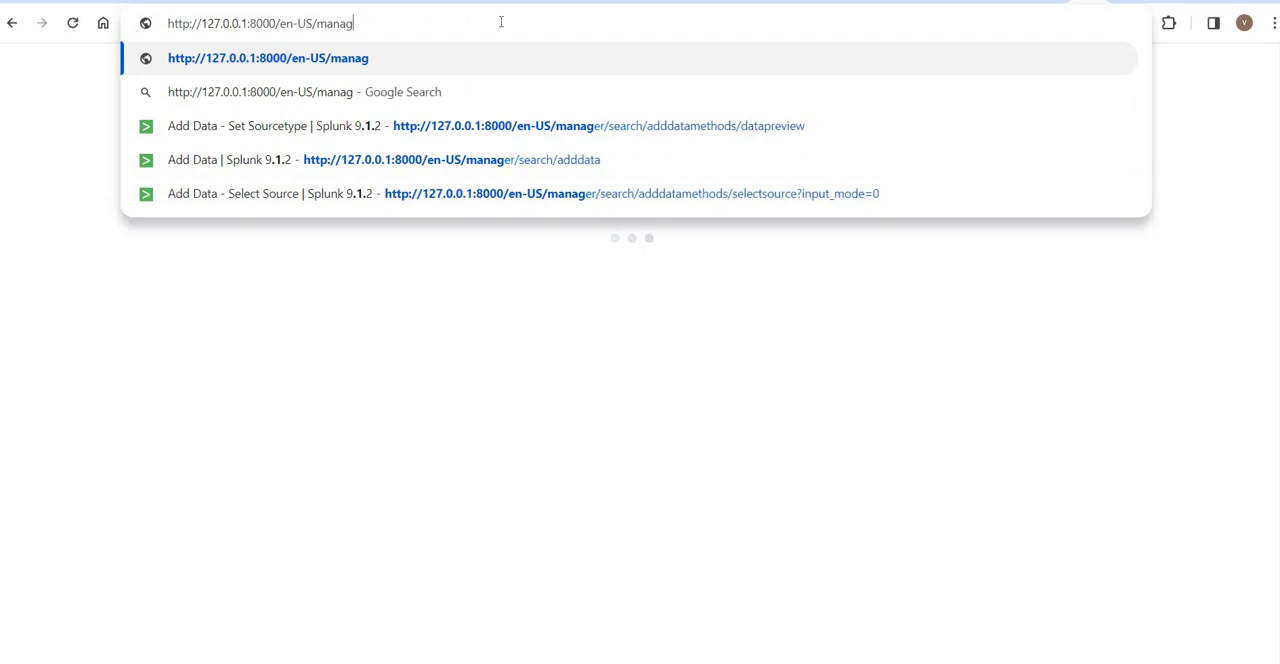
key("BackSpace")
key("BackSpace")
key("BackSpace")
key("BackSpace")
key("BackSpace")
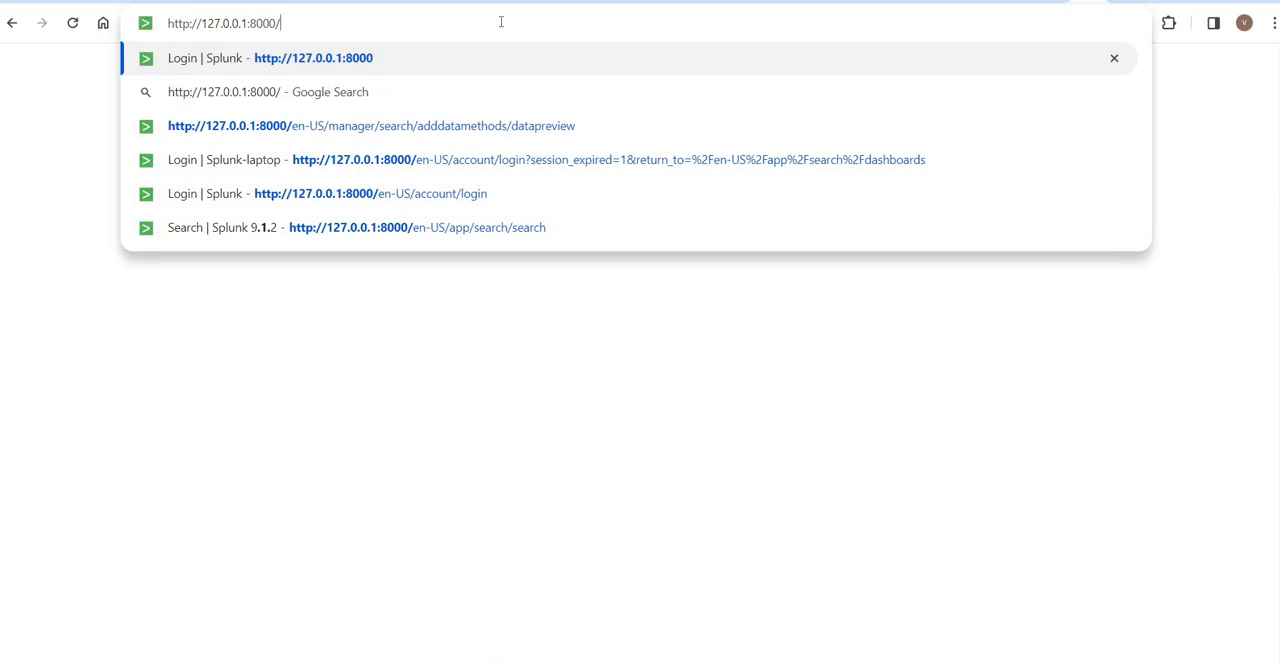
key("Return")
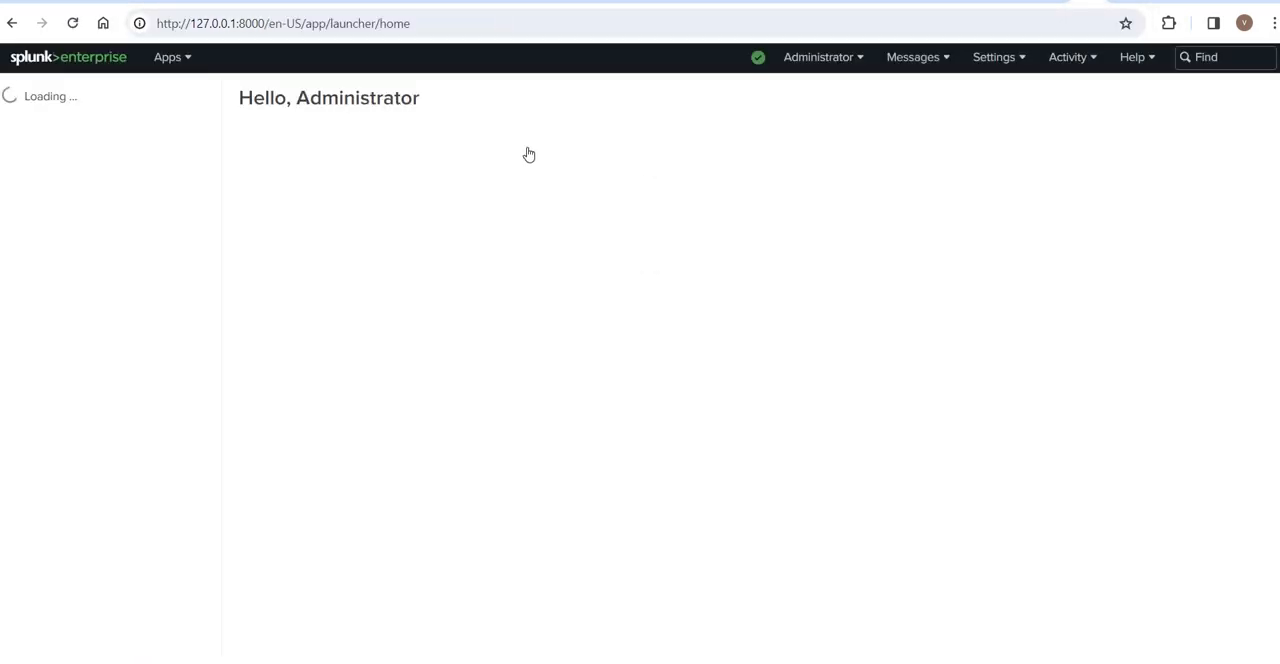
- Restart the Add Data upload with the JOSEPH SCHOOL Marks-CSV file from the EXCEL PROJECT folder and proceed to Set Source Type
left_click(992, 60)
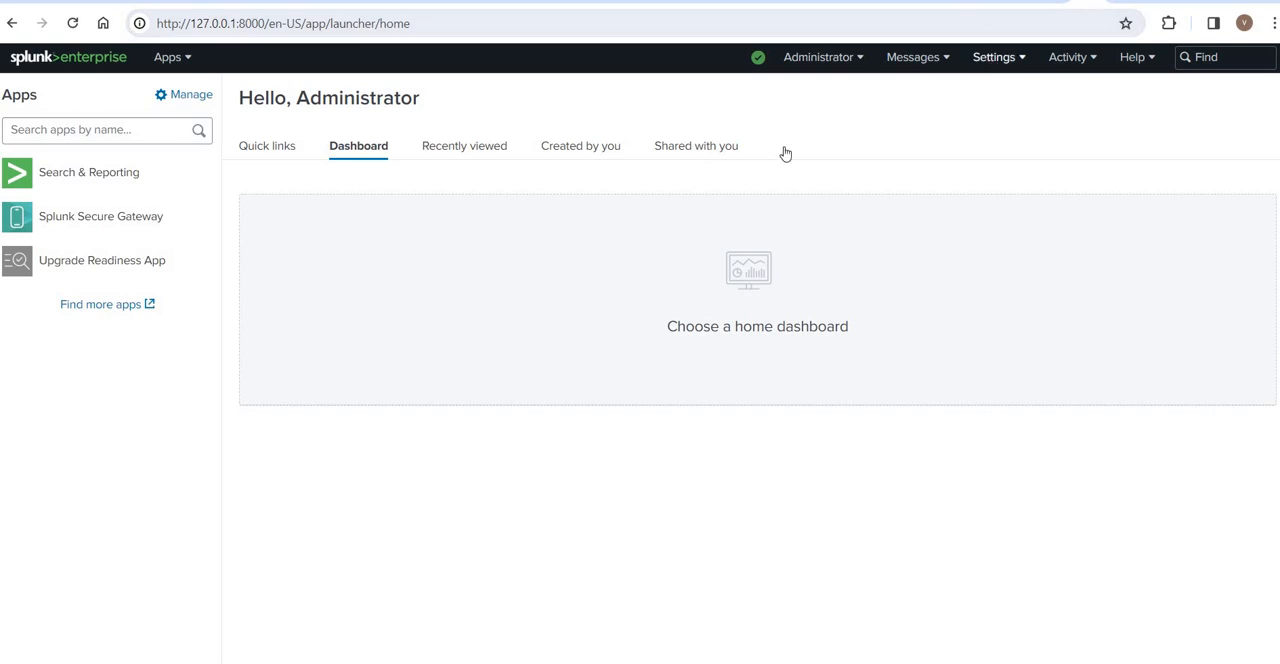
left_click(776, 153)
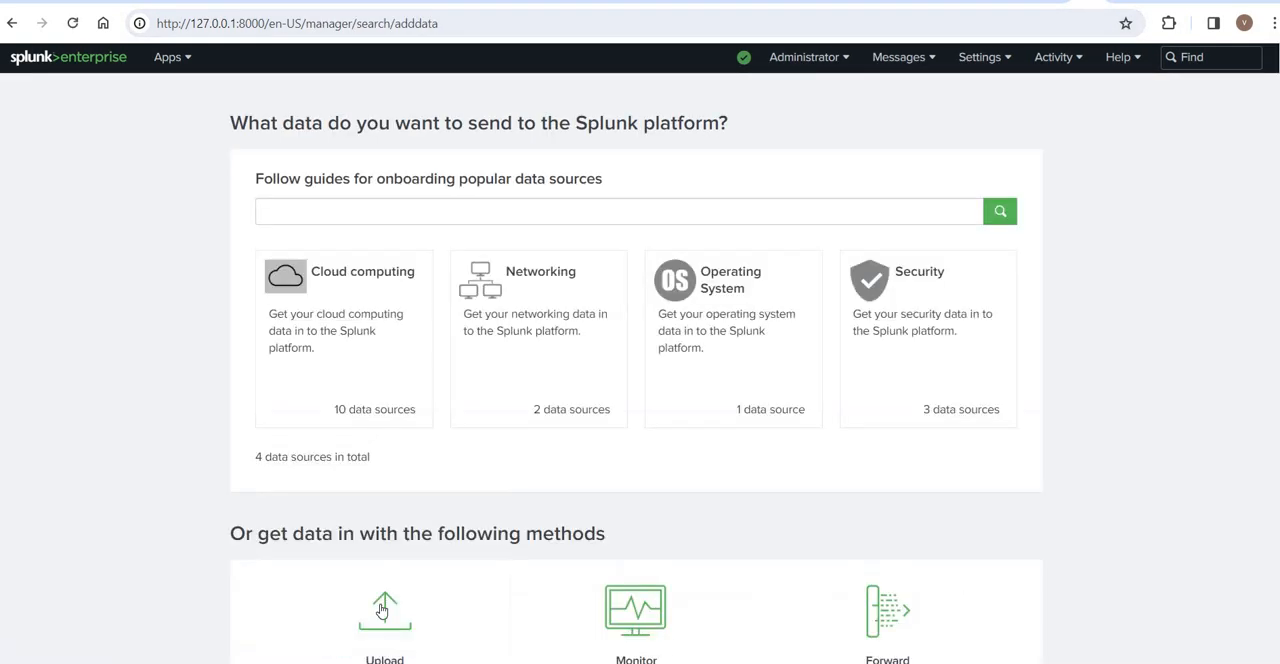
left_click(383, 610)
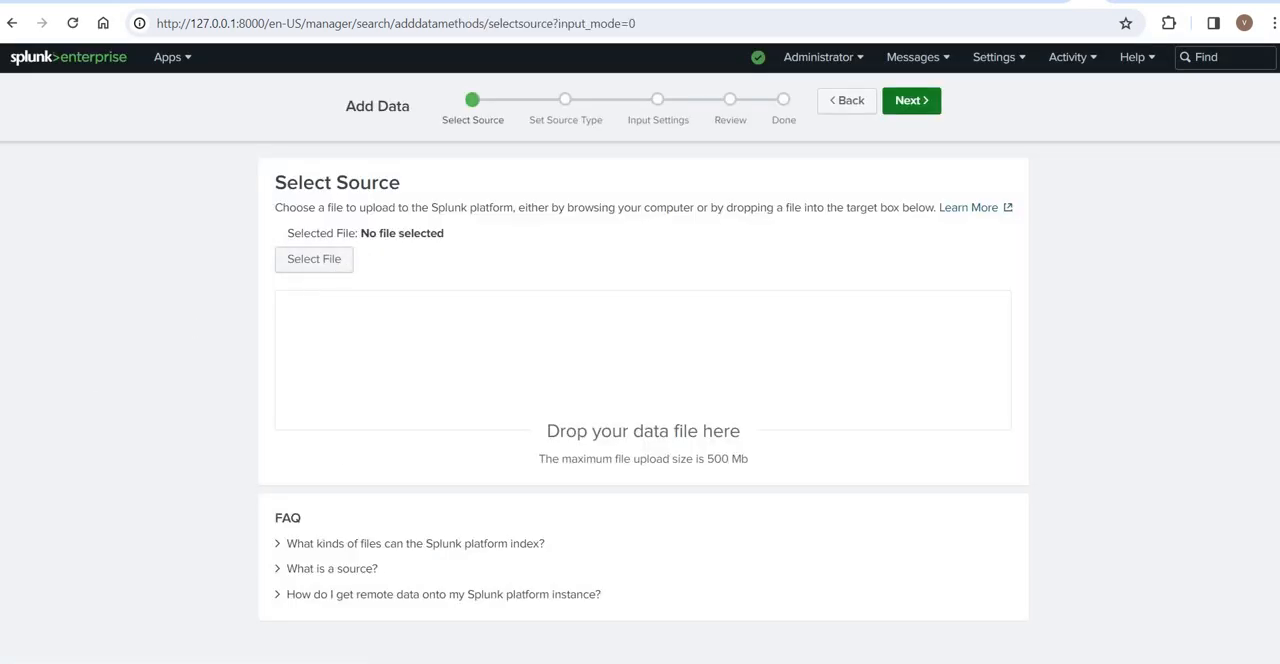
key("alt+Tab")
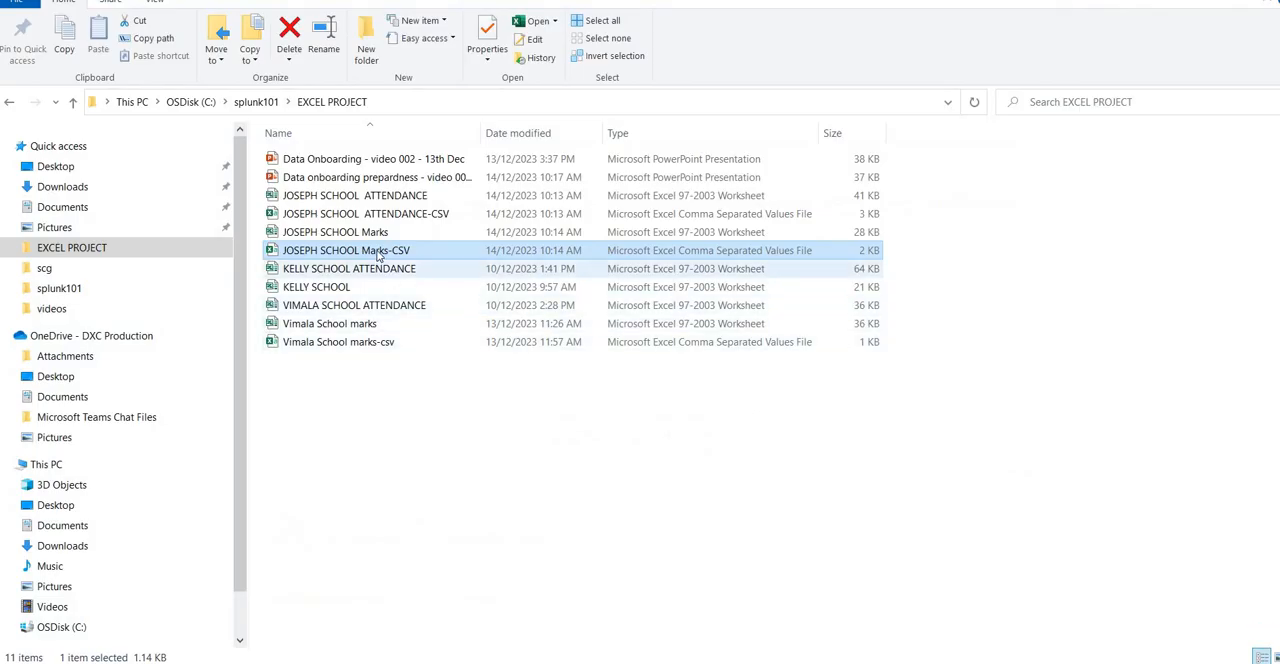
left_click_drag(390, 250, 520, 380)
left_click(911, 102)
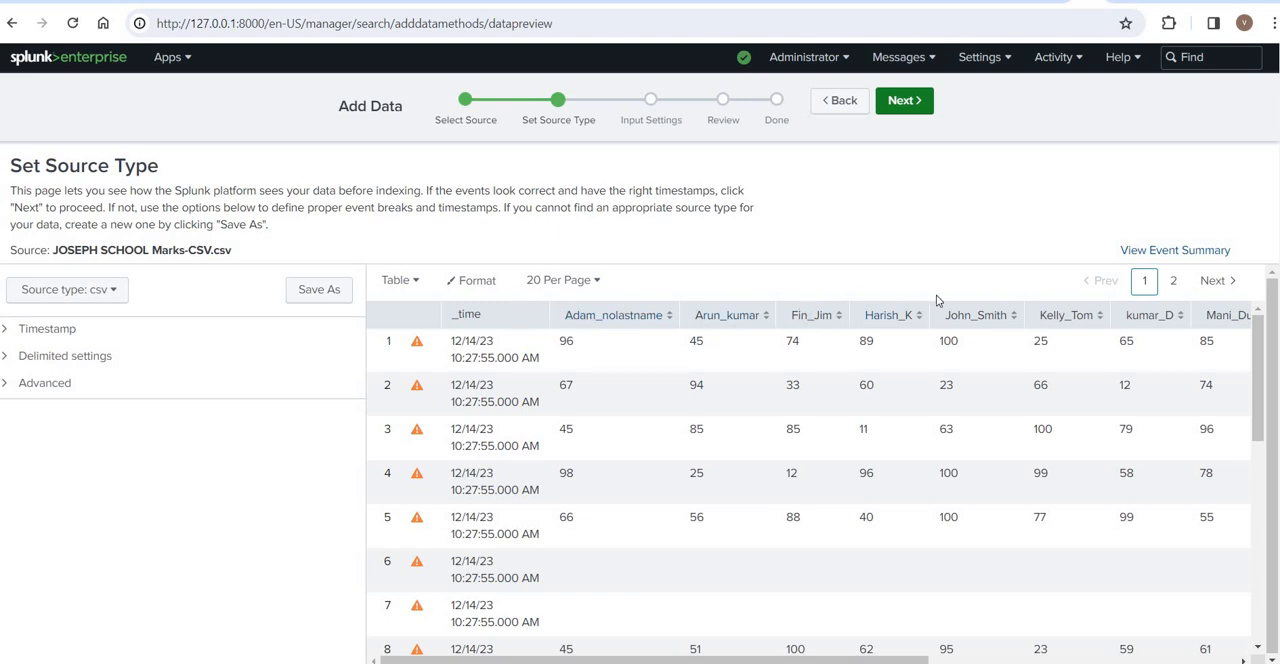
- Examine the student name columns, the _time column and the first row's timestamp in the marks data preview
left_click_drag(1176, 322, 452, 315)
double_click(458, 315)
left_click_drag(511, 358, 405, 352)
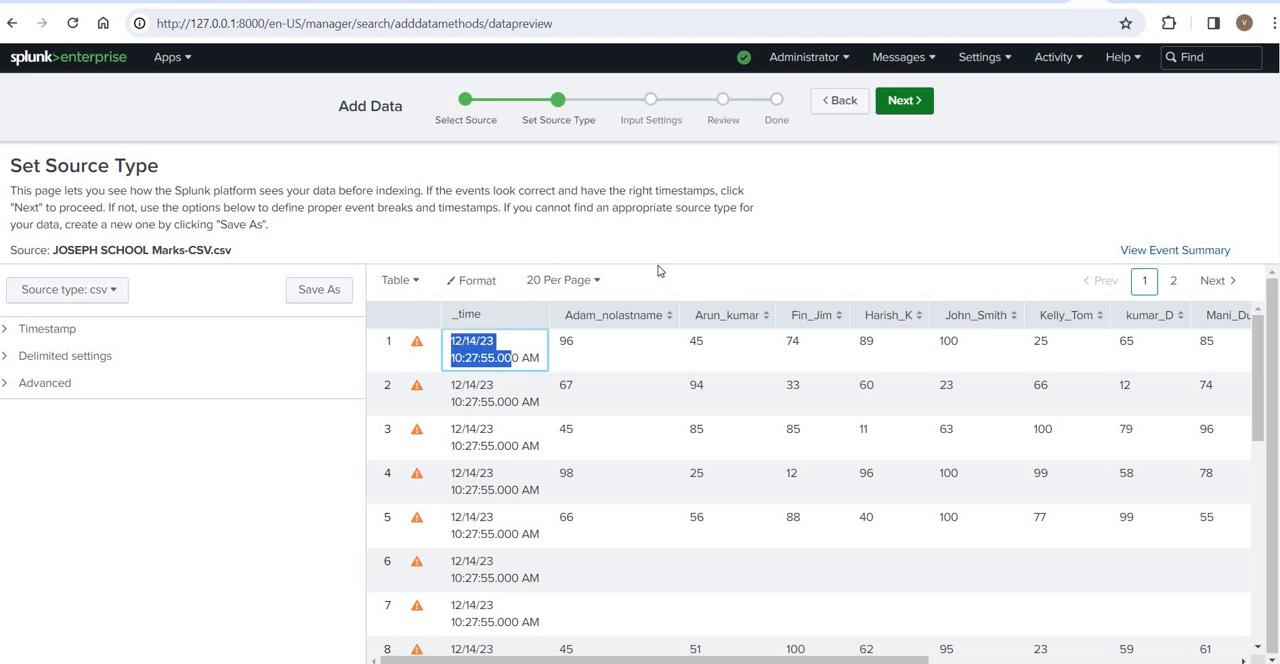
- Submit the Marks-CSV upload with the constant host value and Default index, and start searching the uploaded data
left_click(903, 102)
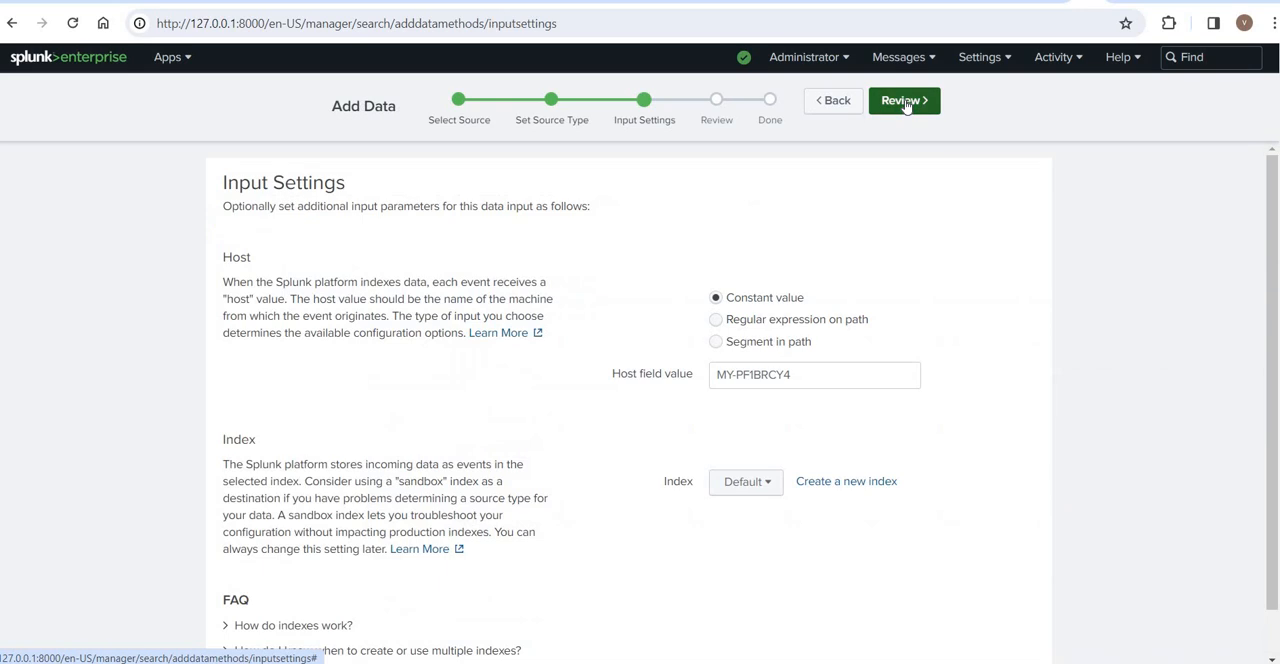
left_click(905, 102)
left_click(904, 101)
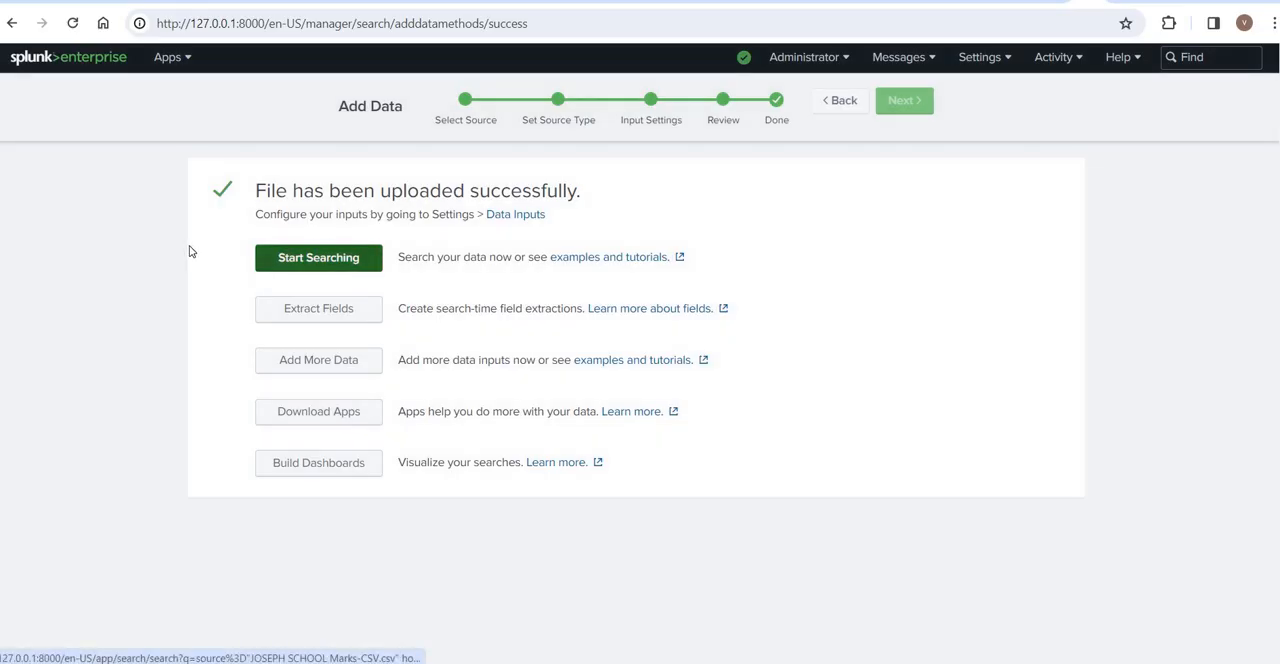
left_click(266, 259)
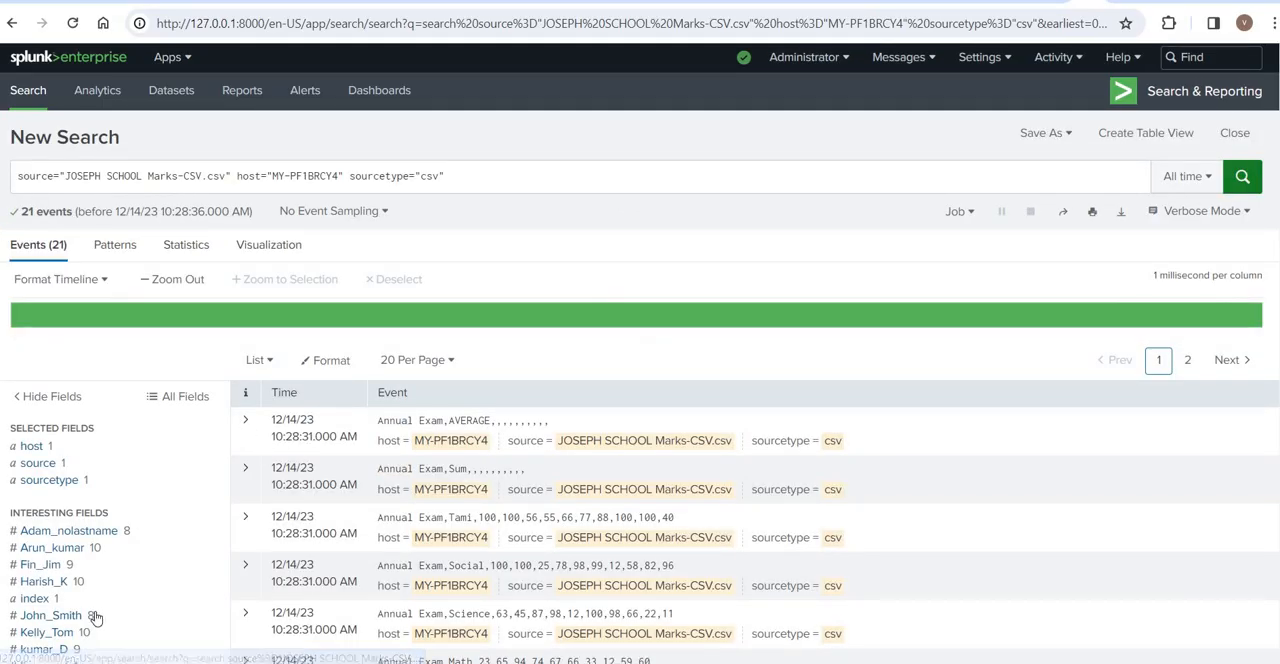
- Examine the statistics and top 10 values of the fourth student's marks field in Interesting Fields, and close its summary
left_click(40, 583)
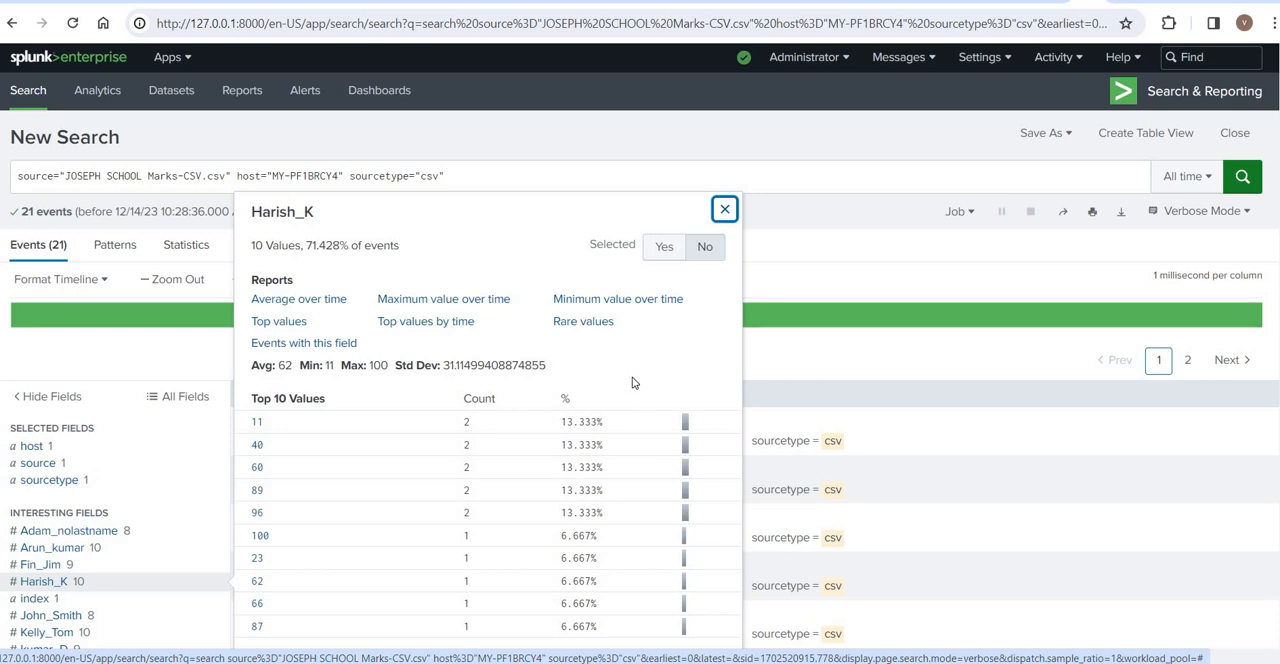
scroll(632, 383, "down", 1)
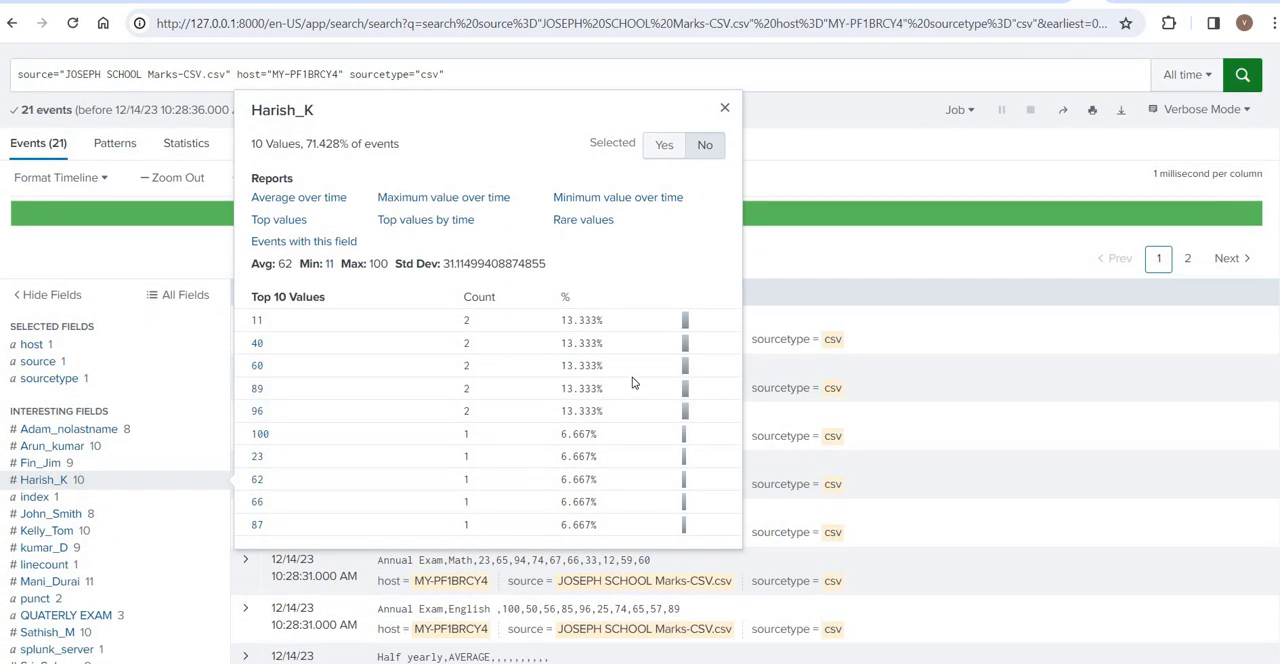
scroll(632, 383, "up", 1)
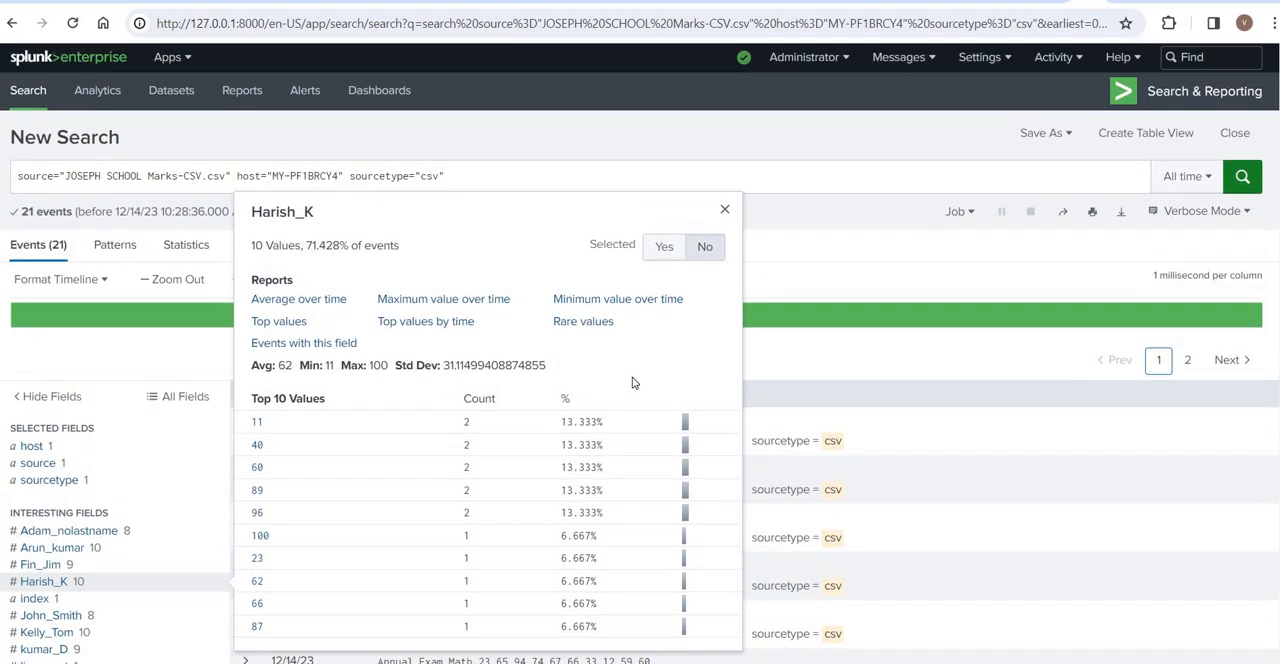
left_click(573, 135)
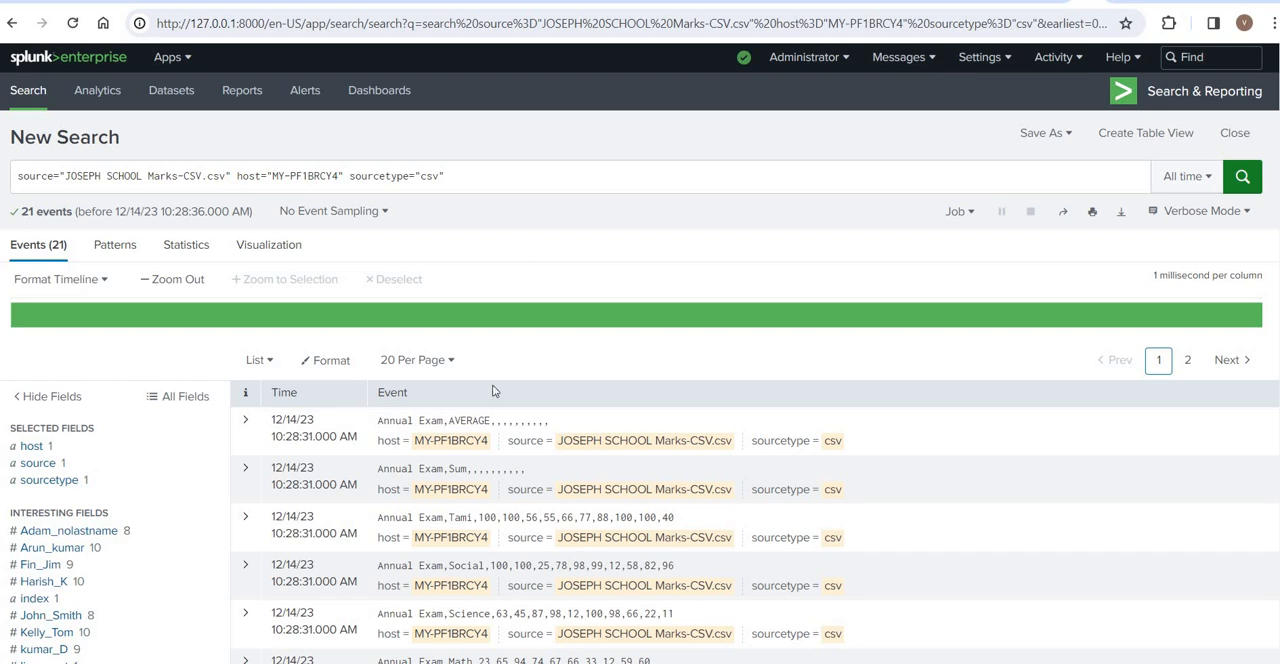
- Examine the expanded field details of the first event, Annual Exam AVERAGE, and collapse it again
left_click_drag(492, 421, 248, 427)
left_click(246, 424)
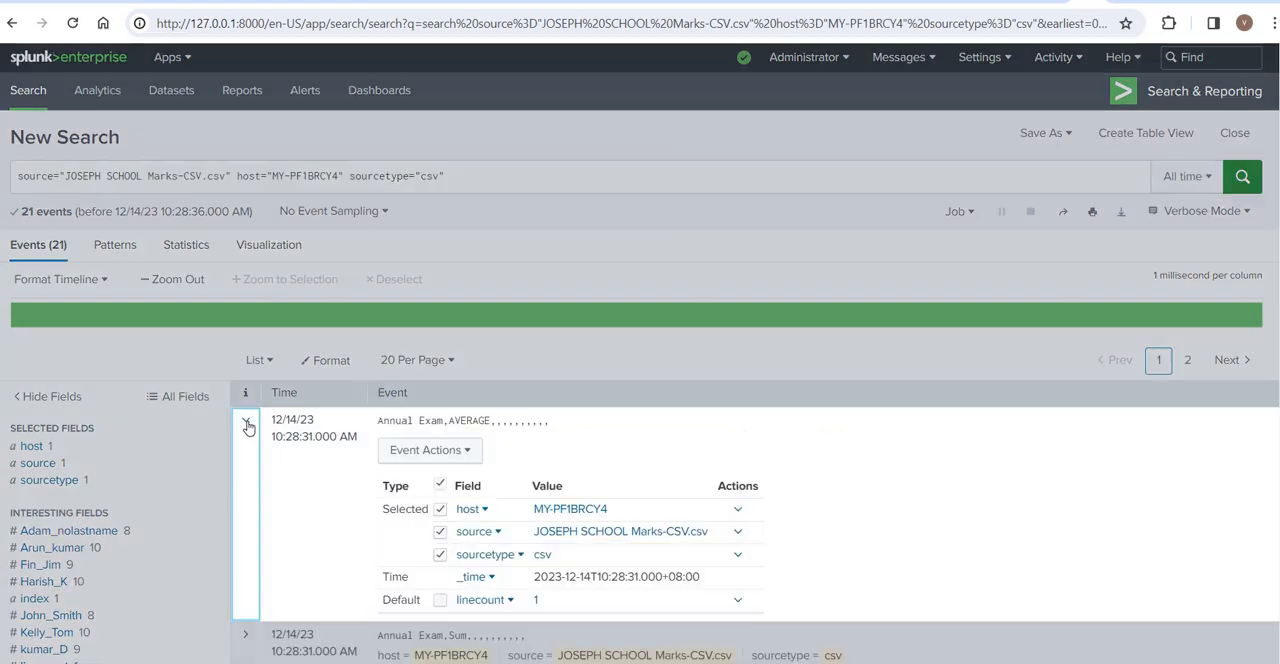
left_click(650, 239)
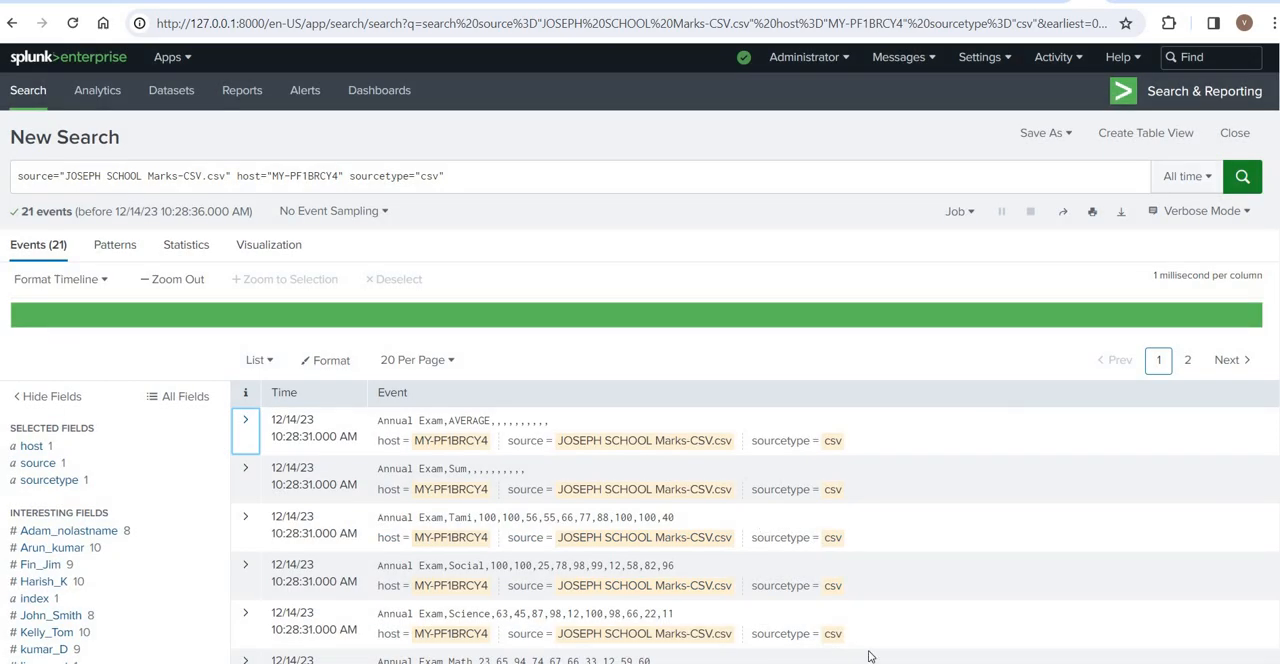
- Switch to the Data Onboarding - video 002 PowerPoint presentation and show the closing slide 3
key("alt+Tab")
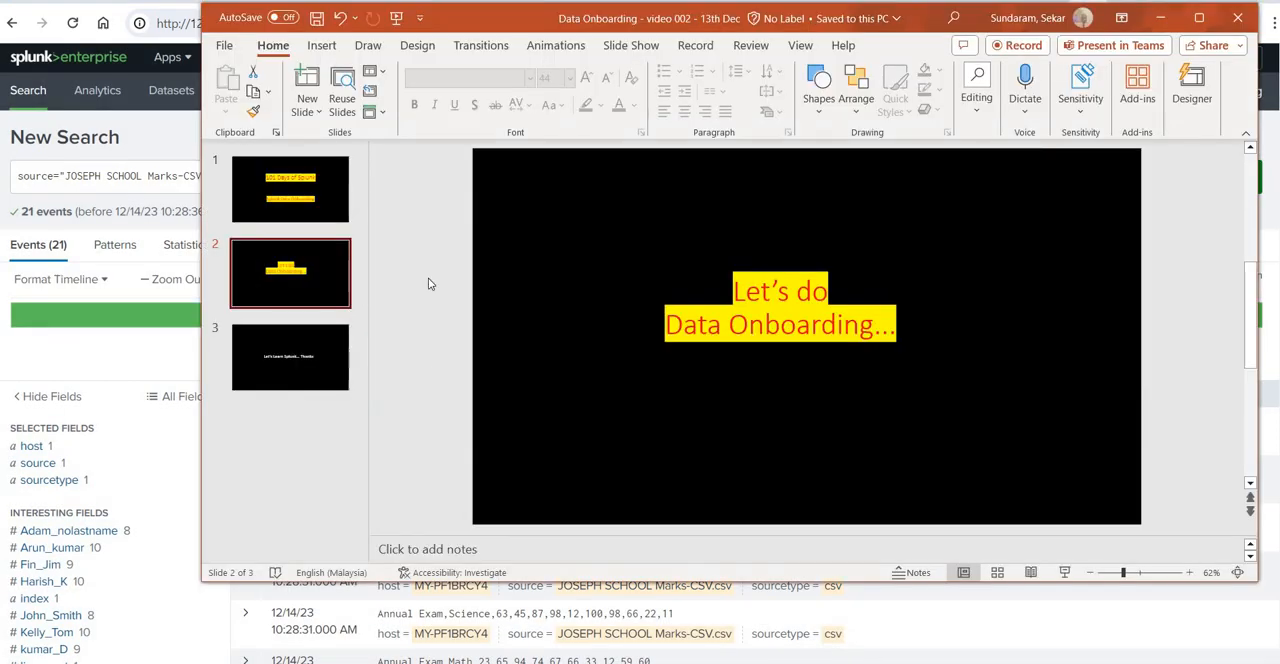
left_click(268, 355)
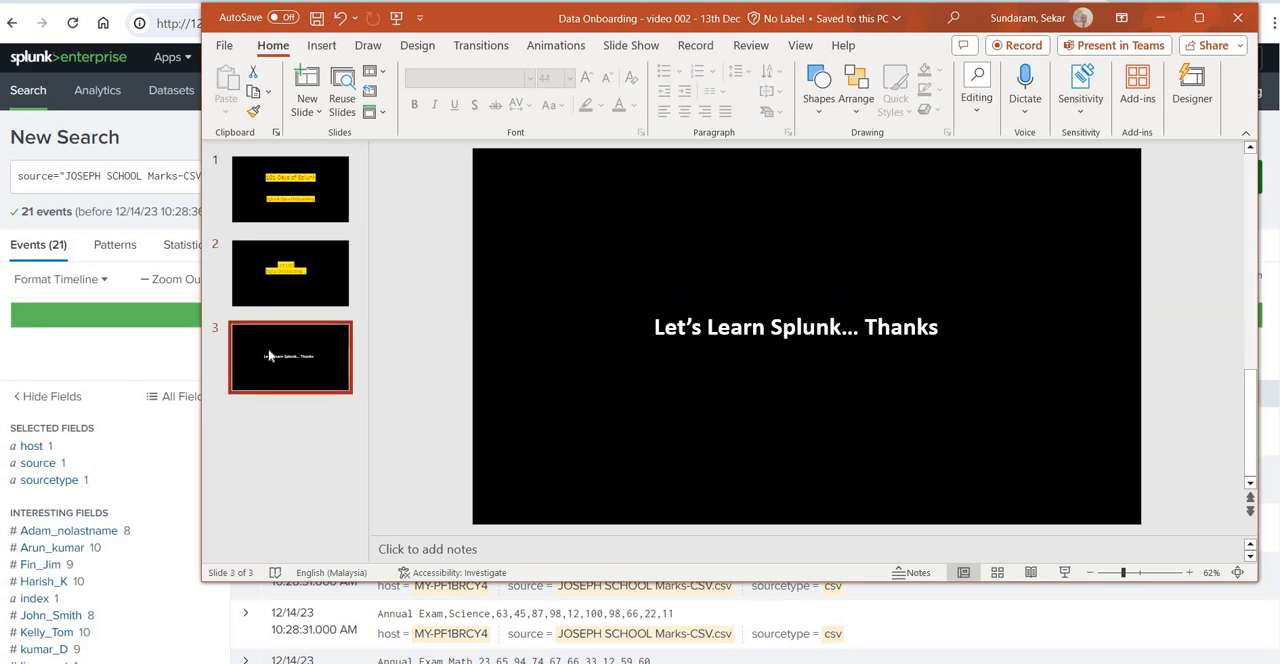